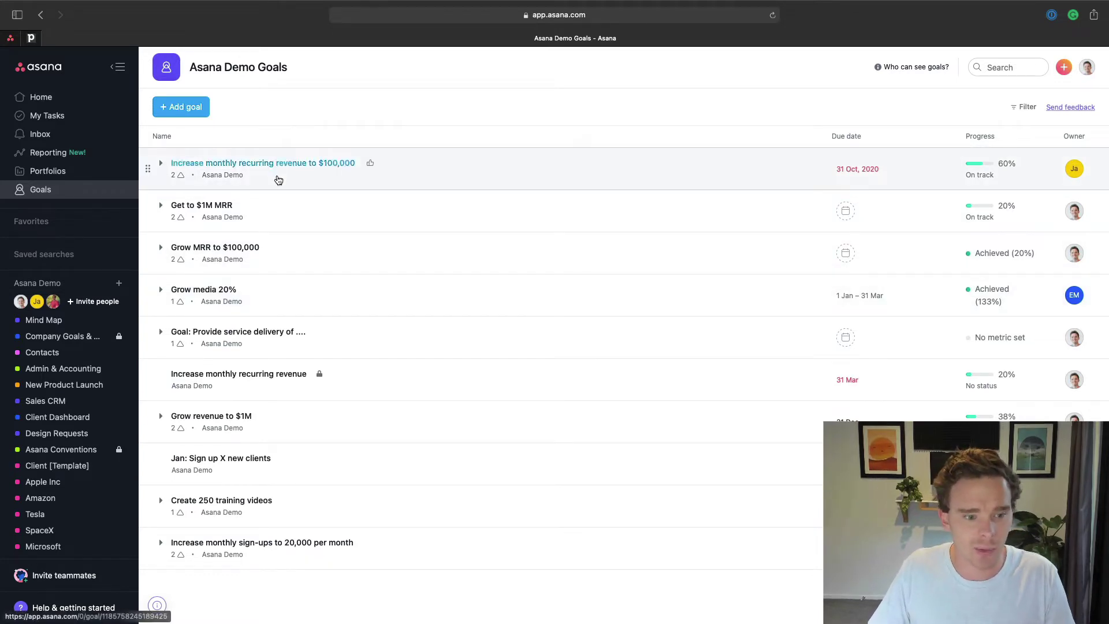
# - Open the goal "Increase monthly sign-ups to 20,000 per month" and read its description
pyautogui.click(368, 544)
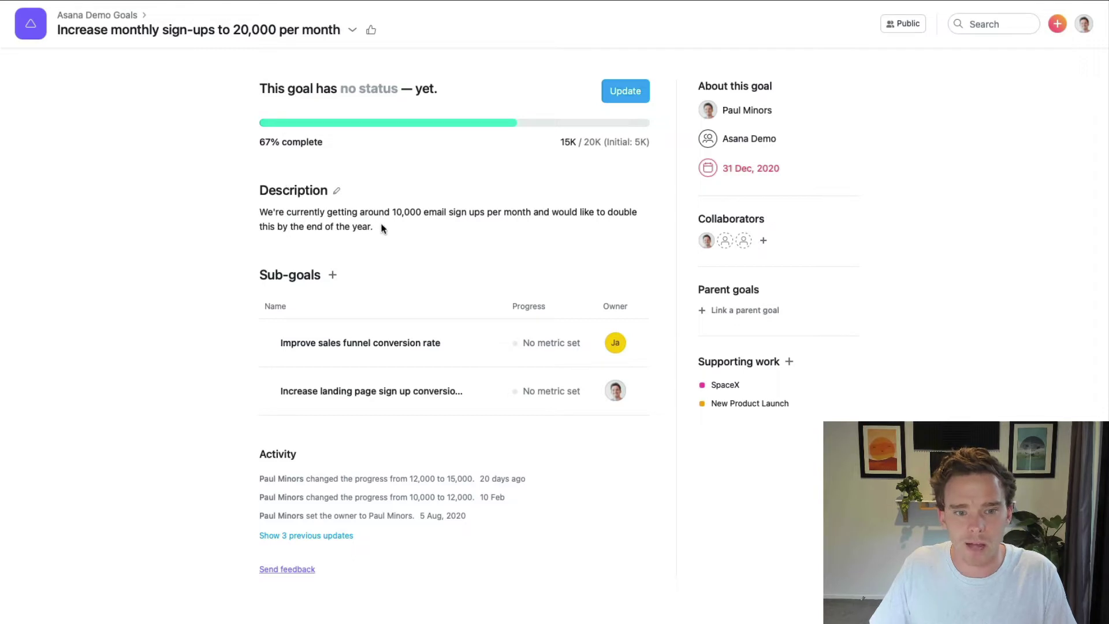
pyautogui.moveTo(382, 229); pyautogui.dragTo(232, 231)
pyautogui.click(232, 231)
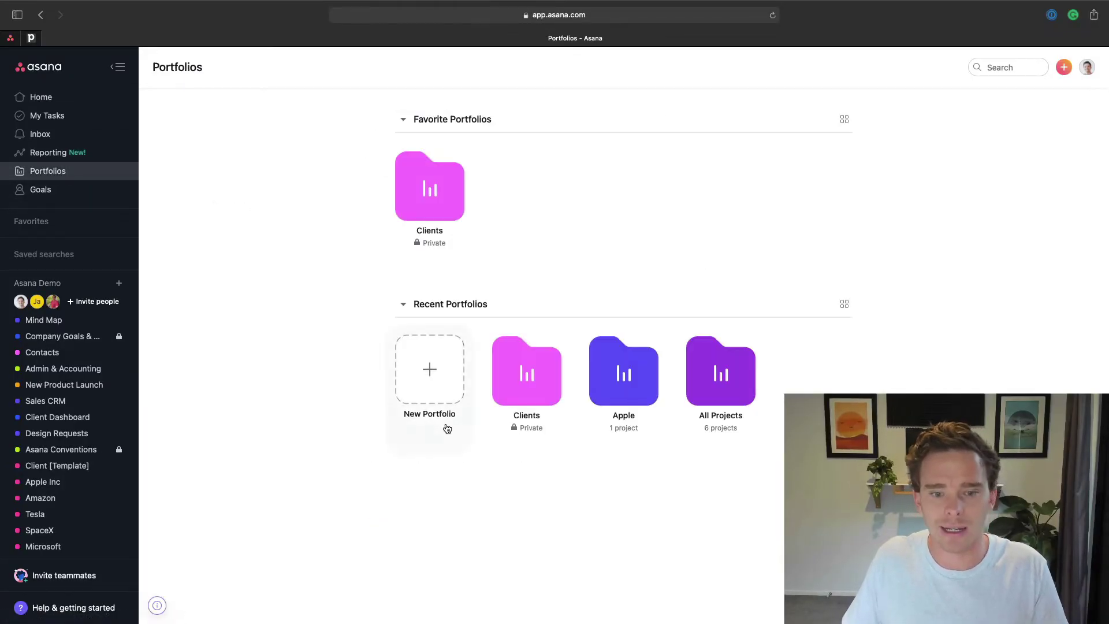
# - Open the Clients portfolio, review its project statuses, and show its timeline on the Years scale
pyautogui.click(523, 384)
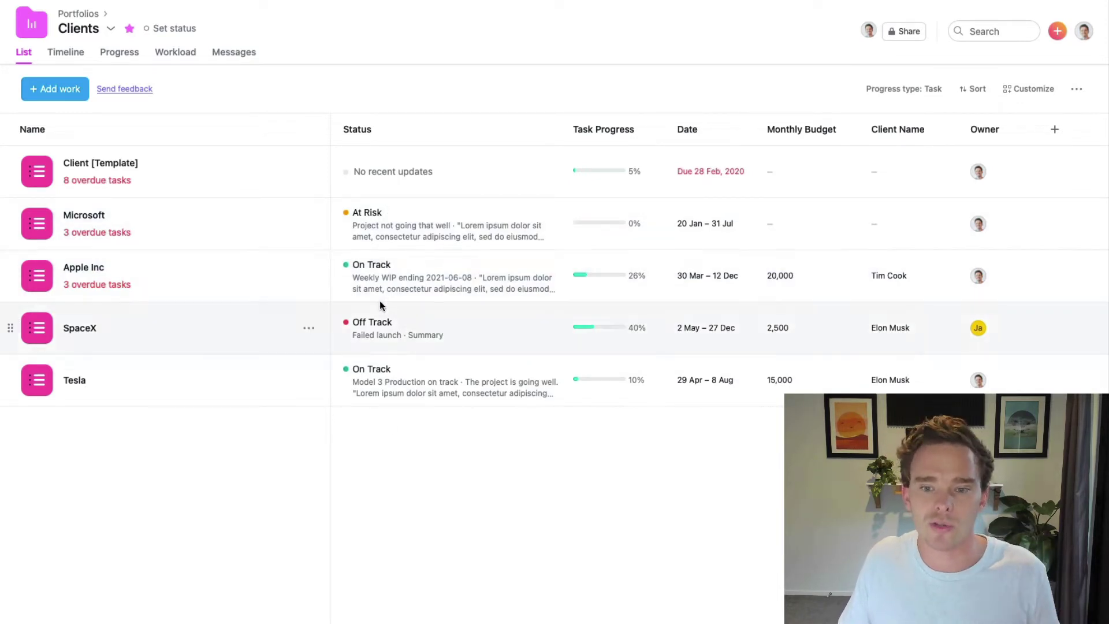
pyautogui.moveTo(618, 335)
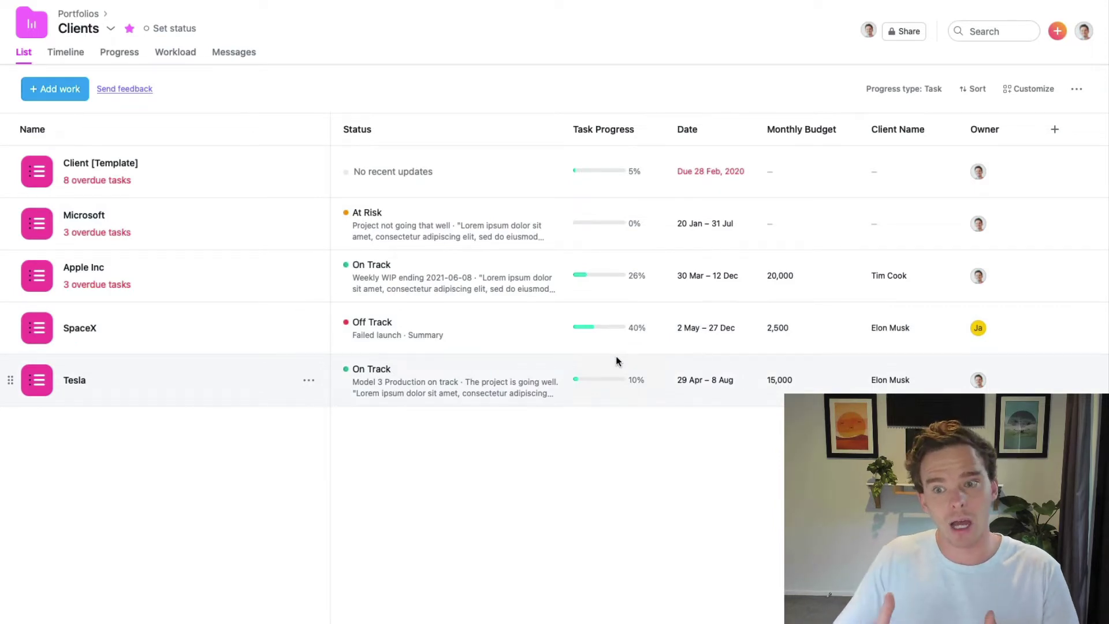
pyautogui.click(66, 53)
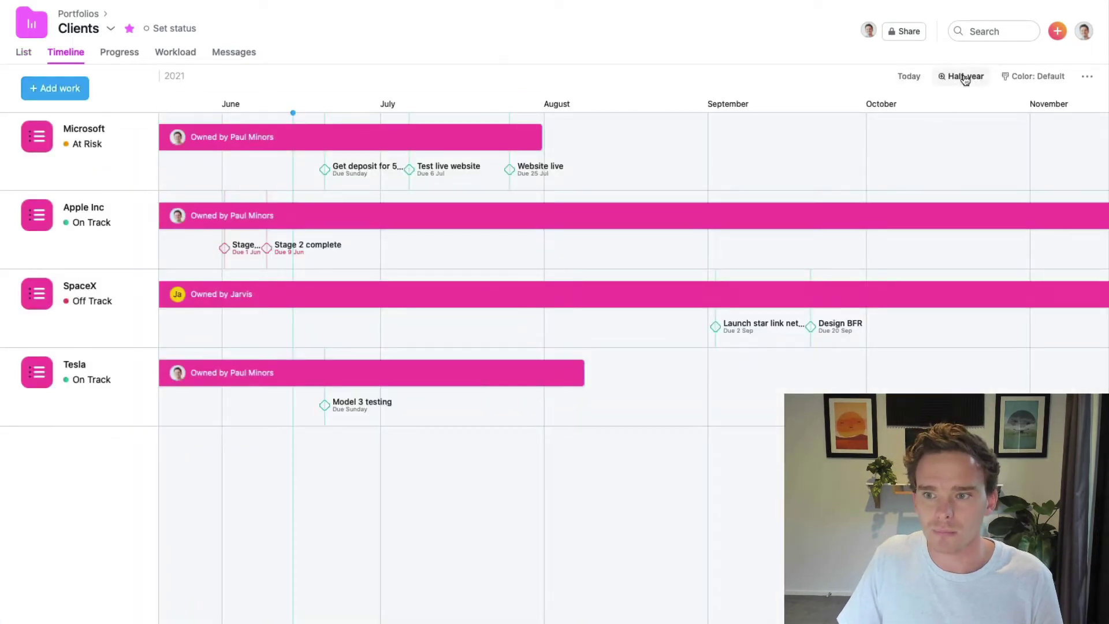
pyautogui.click(965, 80)
pyautogui.click(924, 218)
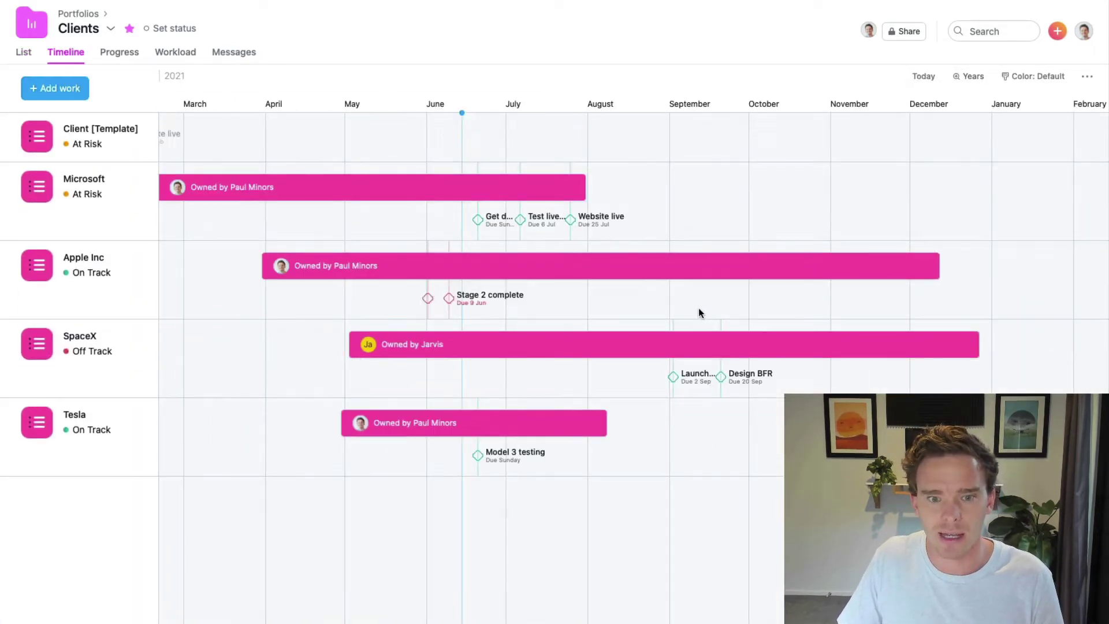
# - Examine the client projects' date ranges and milestones on the timeline across 2021 and into 2022
pyautogui.hscroll(-3, 699, 312)
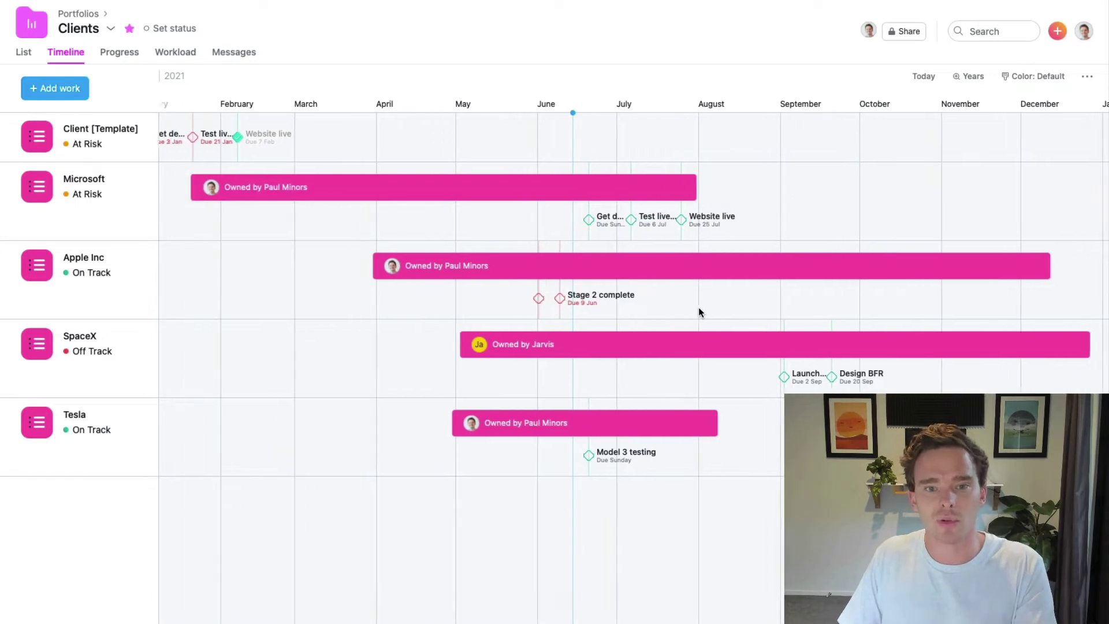
pyautogui.hscroll(-1, 698, 313)
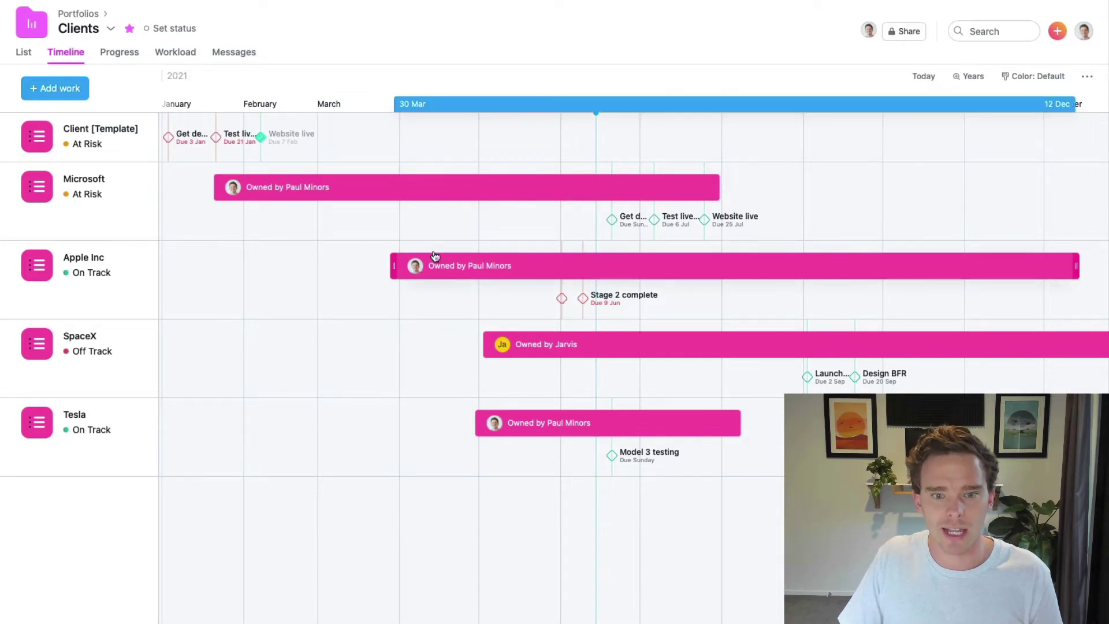
pyautogui.hscroll(5, 462, 296)
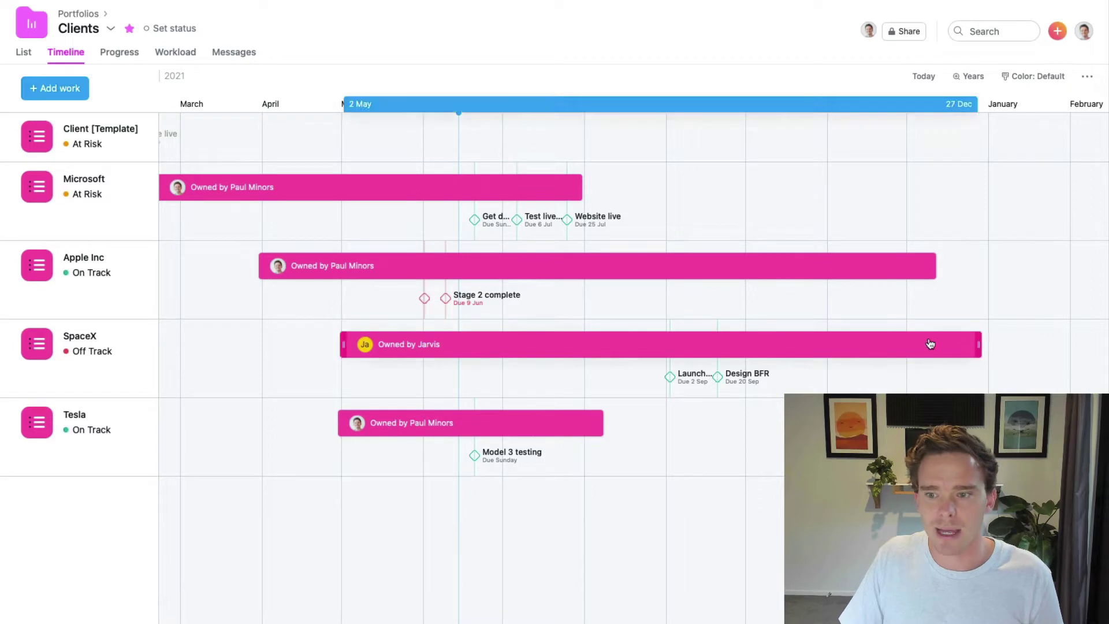
pyautogui.hscroll(-2, 739, 514)
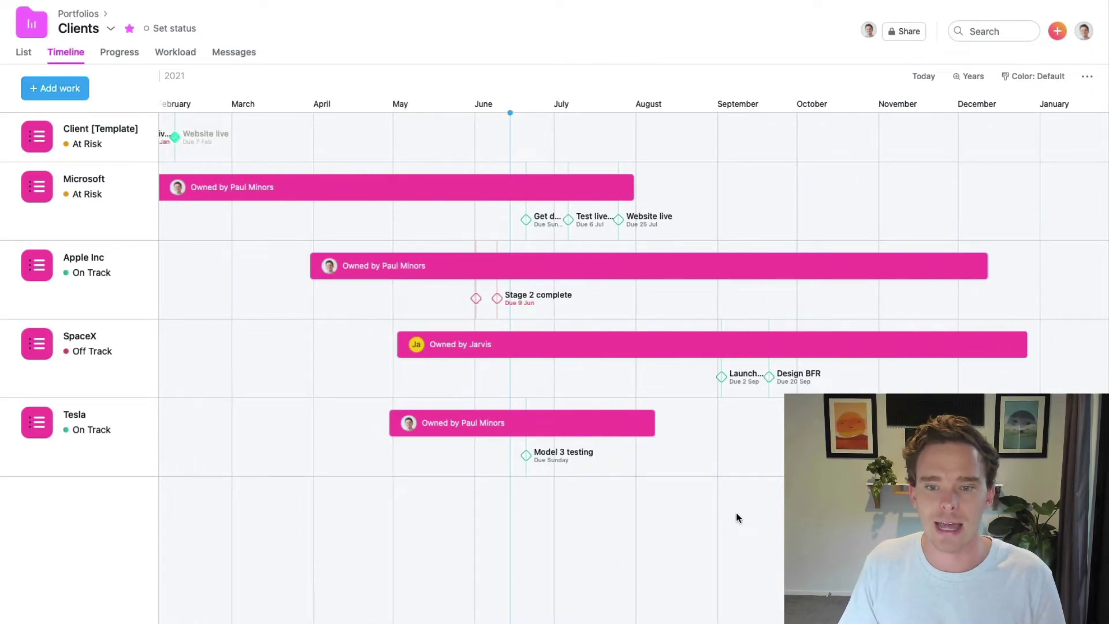
pyautogui.hscroll(2, 736, 513)
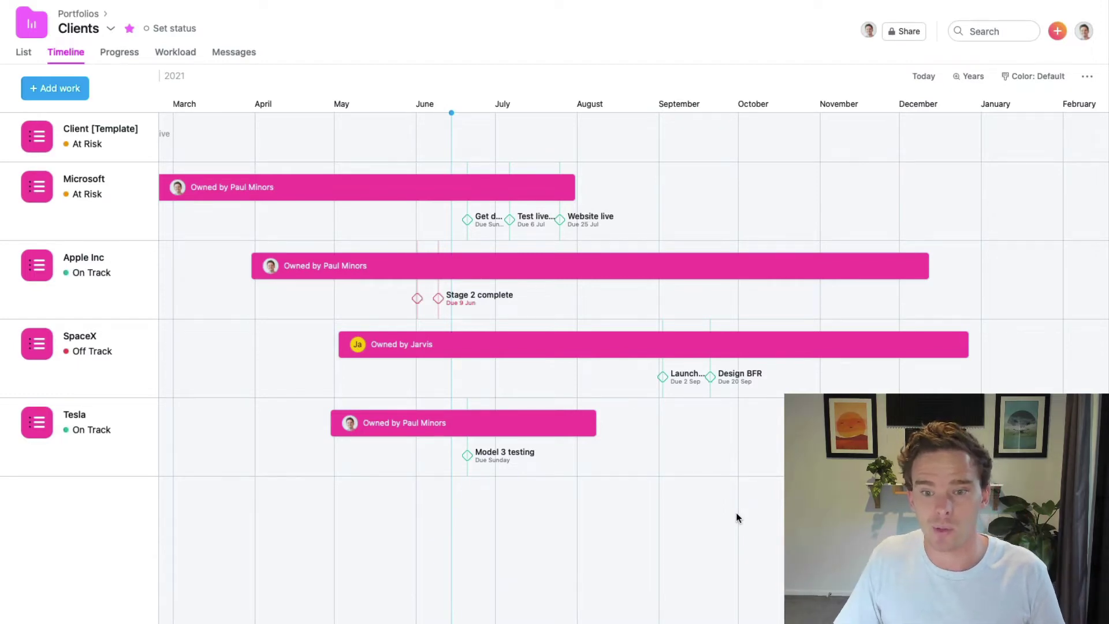
pyautogui.hscroll(15, 736, 511)
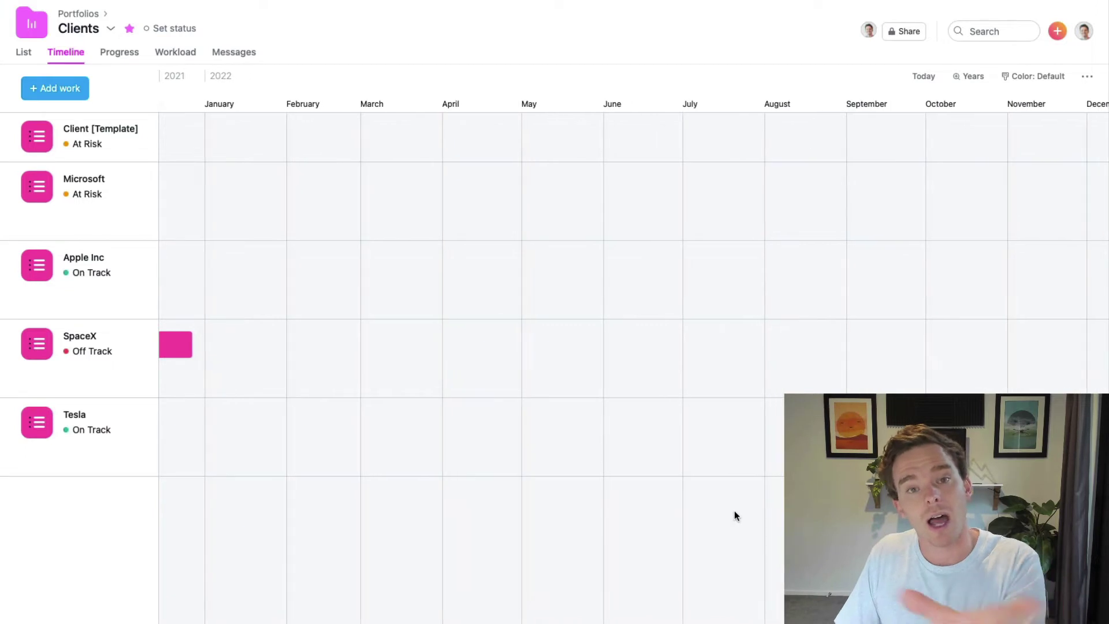
pyautogui.hscroll(-15, 633, 394)
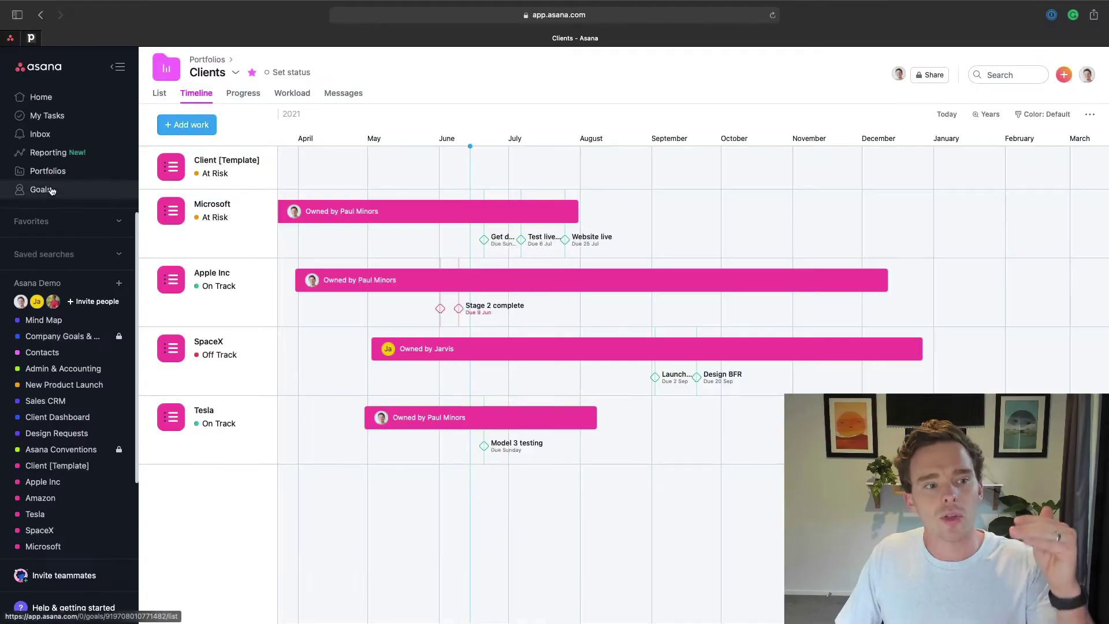
# - Return to the portfolios overview, remove Clients from the favorites, and reopen its timeline
pyautogui.click(51, 192)
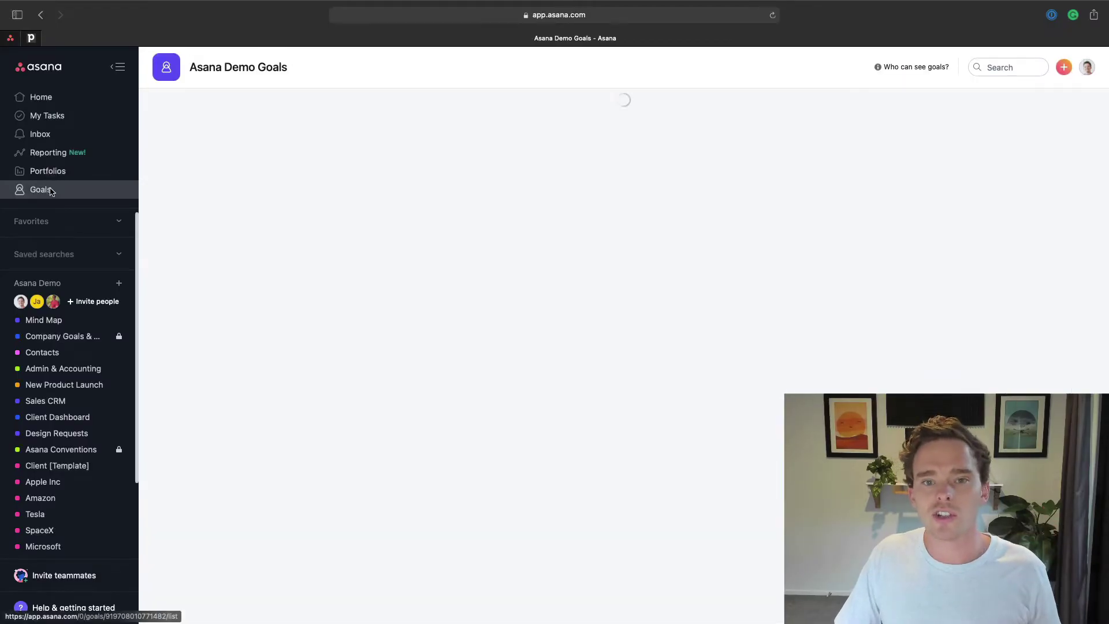
pyautogui.click(48, 171)
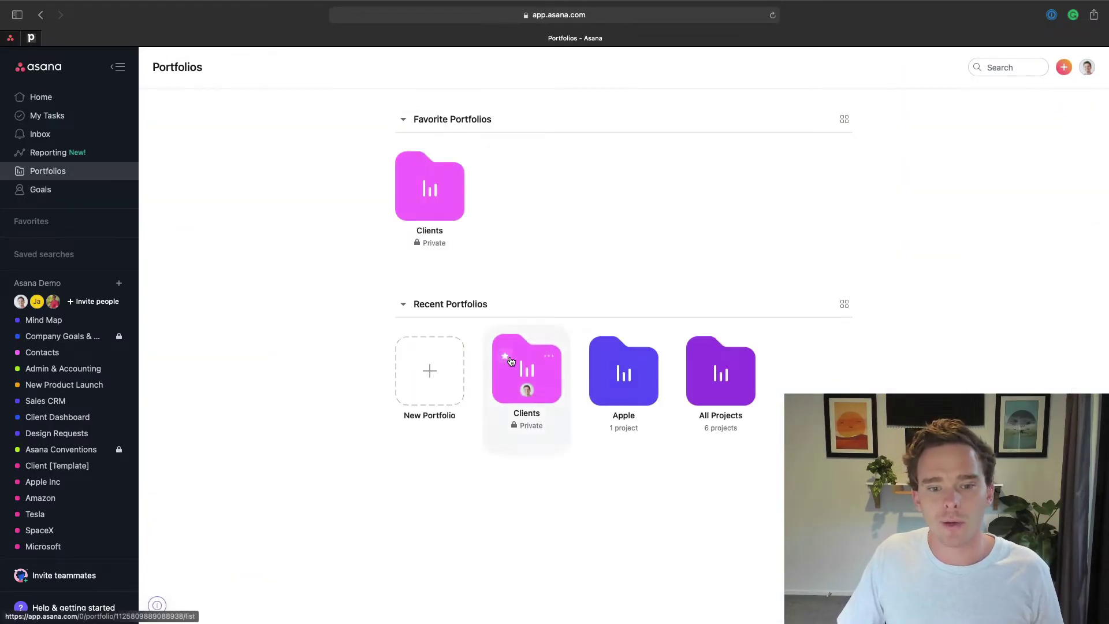
pyautogui.click(510, 362)
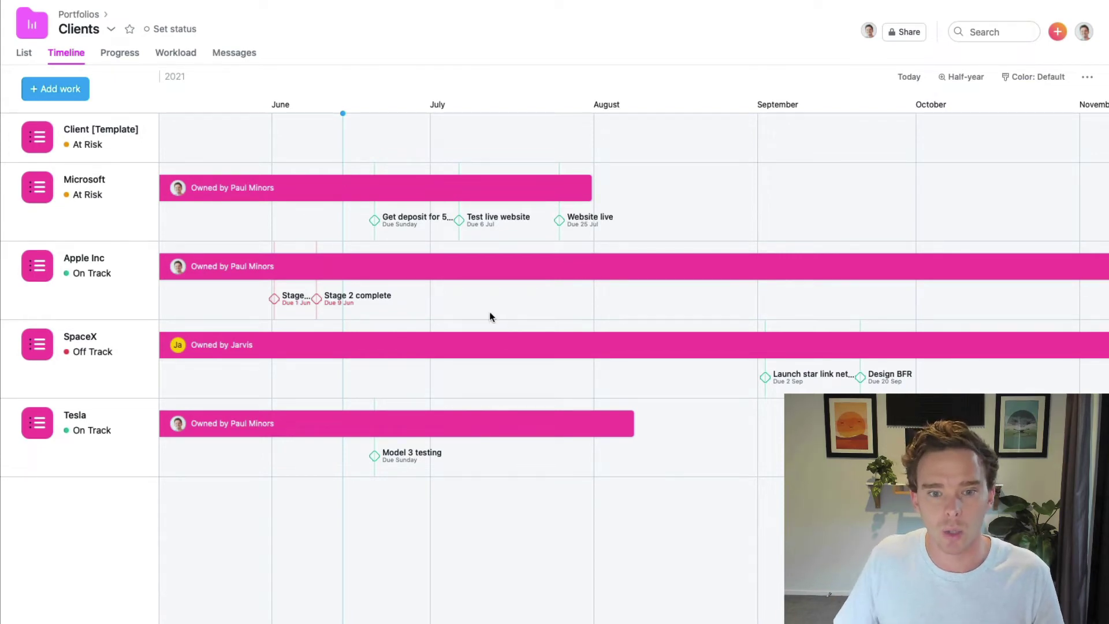
pyautogui.hscroll(-5, 490, 311)
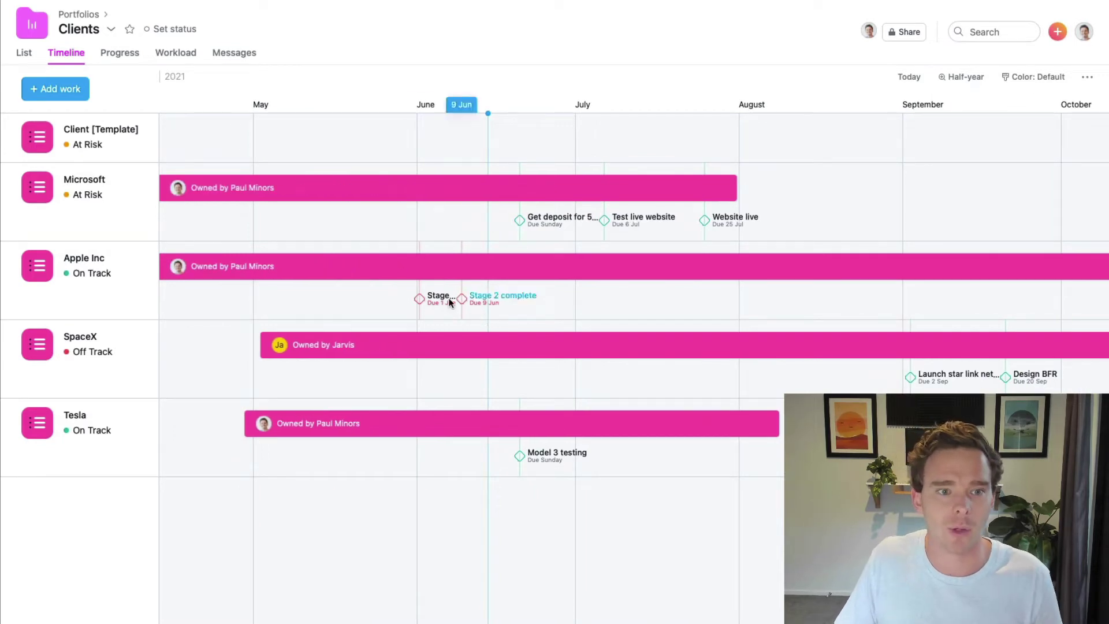
# - Show the Clients portfolio's workload and examine each team member's load over June and early July
pyautogui.click(175, 53)
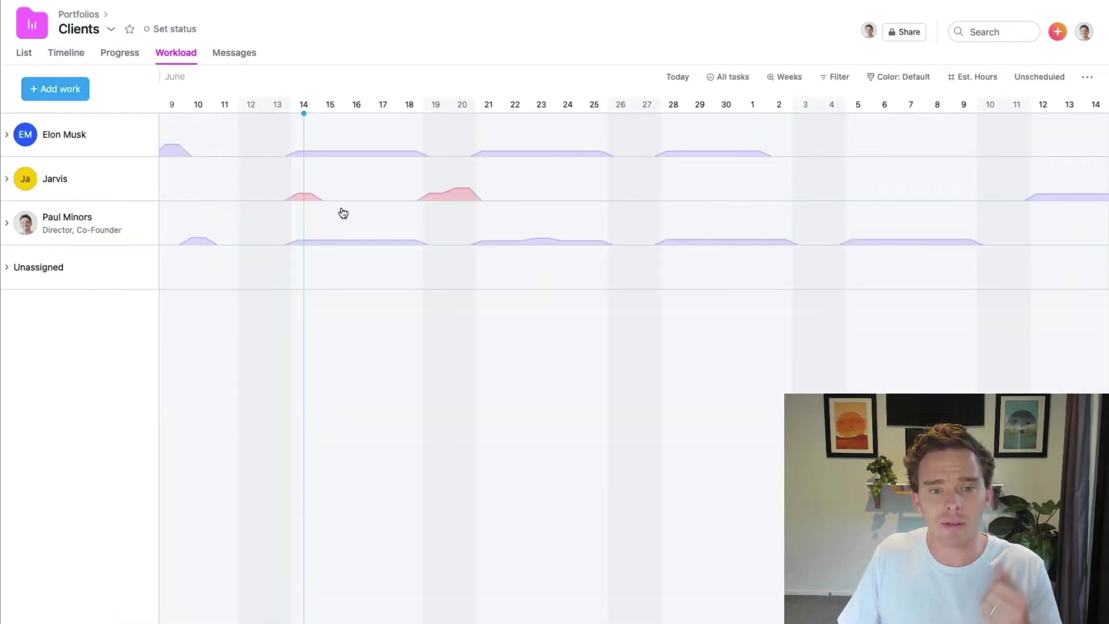
pyautogui.hscroll(-2, 357, 215)
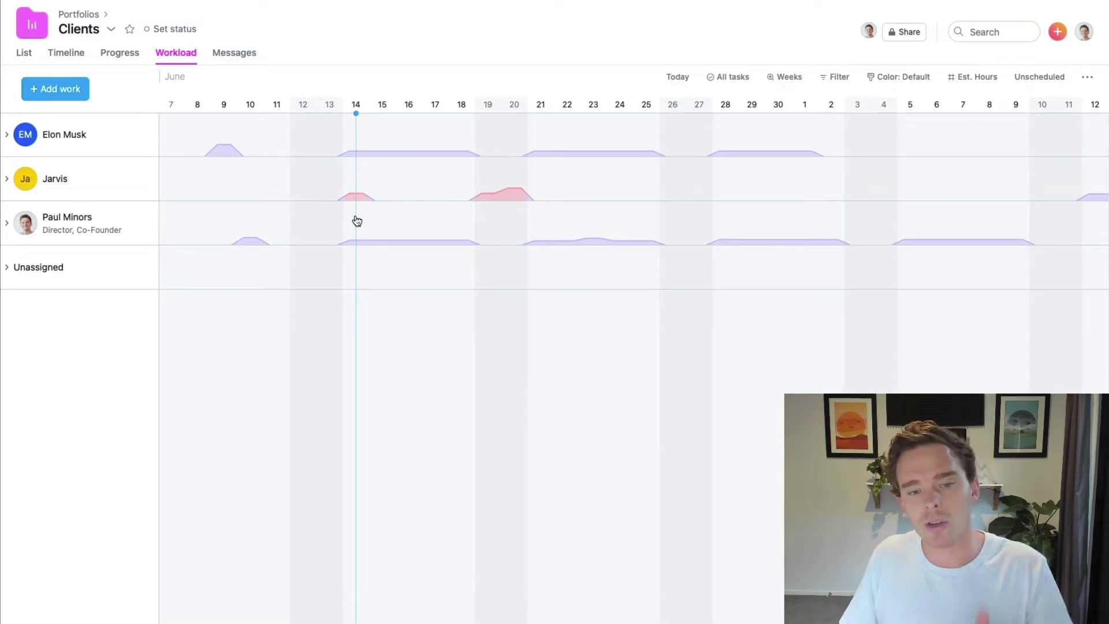
pyautogui.hscroll(1, 352, 223)
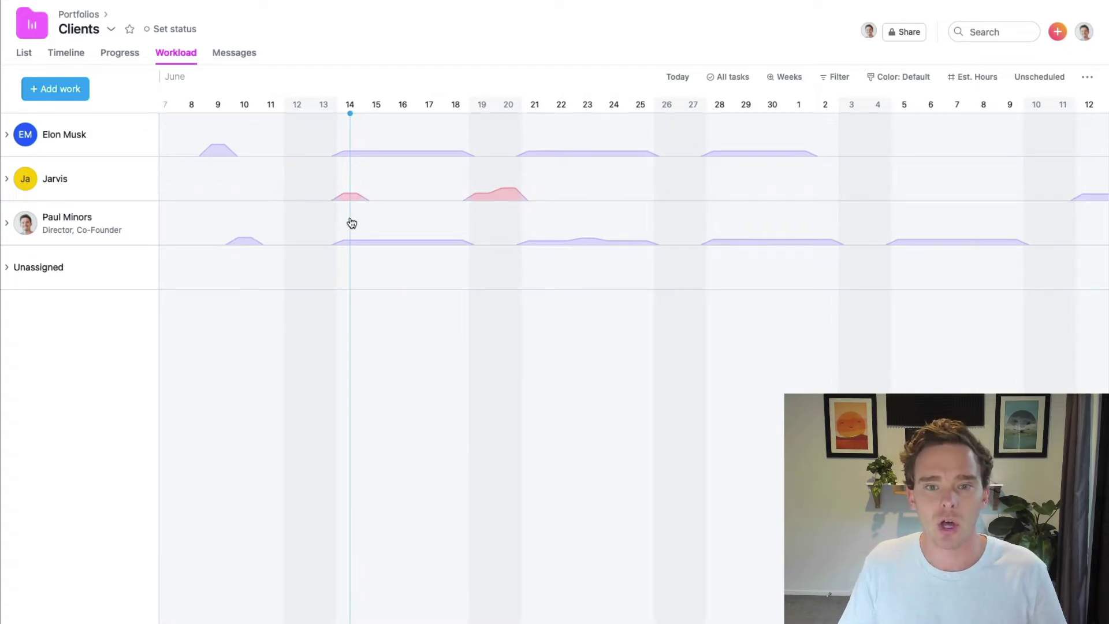
pyautogui.hscroll(10, 369, 214)
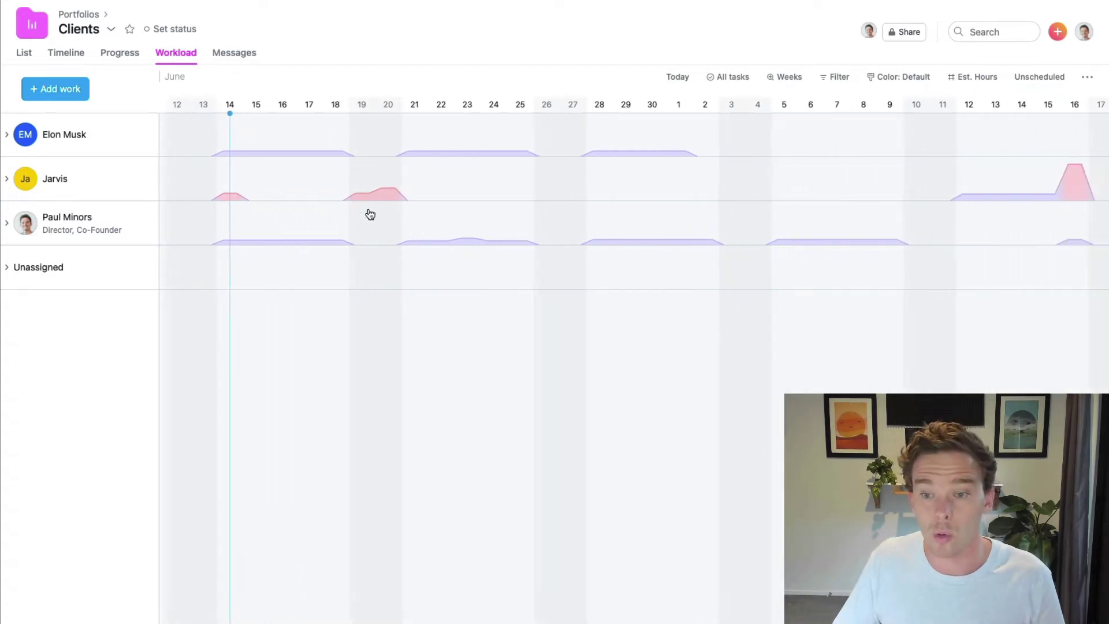
pyautogui.hscroll(-3, 371, 214)
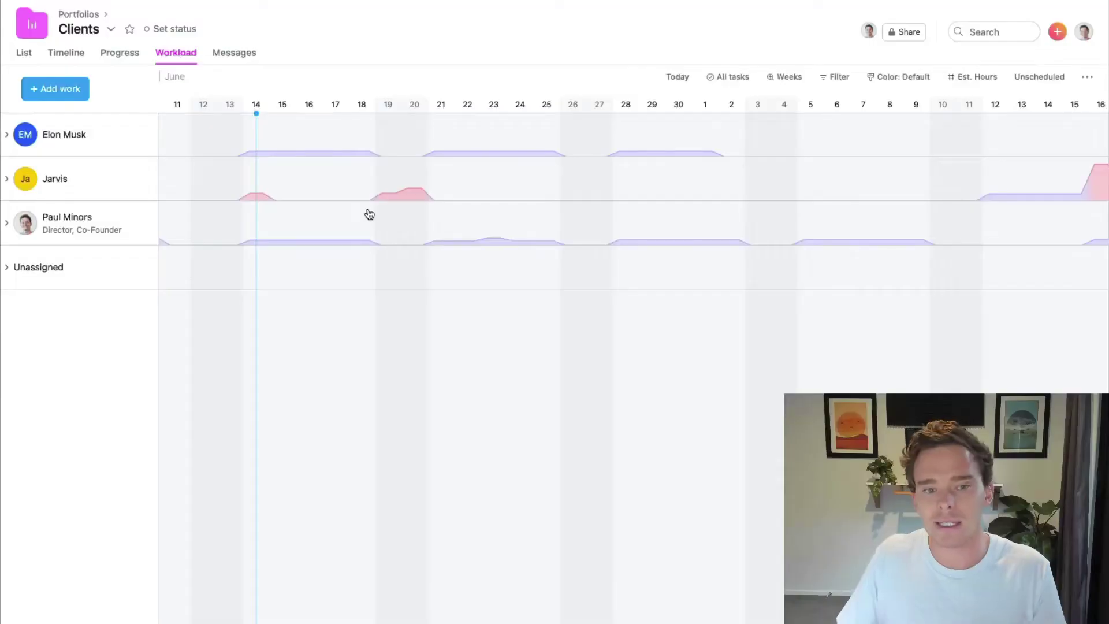
pyautogui.hscroll(3, 366, 213)
pyautogui.hscroll(-3, 401, 194)
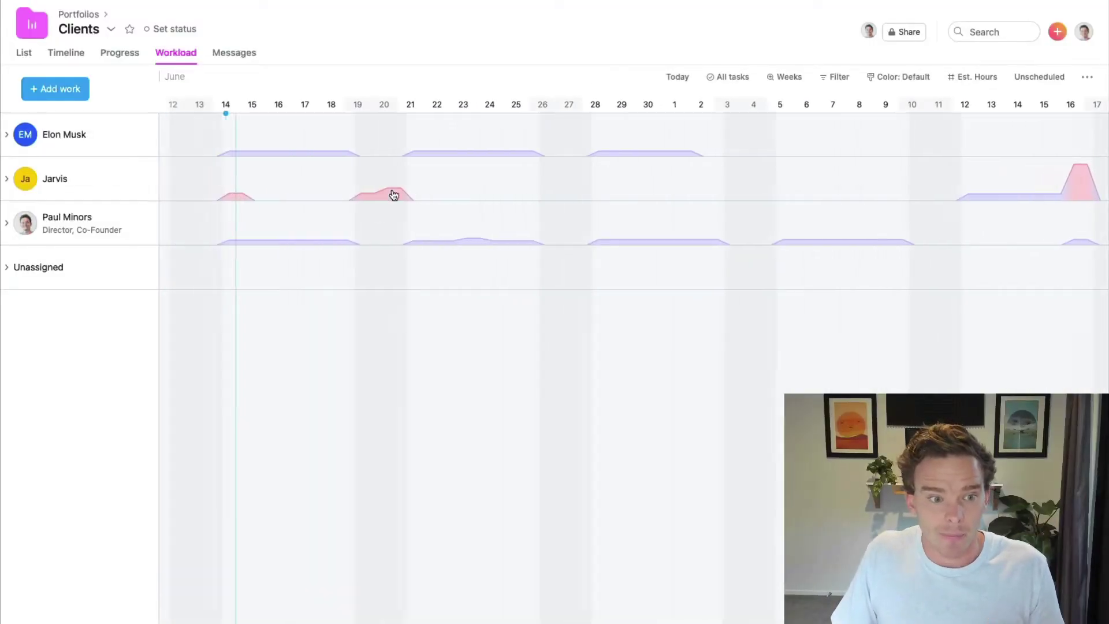
# - Expand the second team member's workload to inspect their tasks per project, and collapse it again
pyautogui.click(79, 194)
pyautogui.moveTo(384, 194)
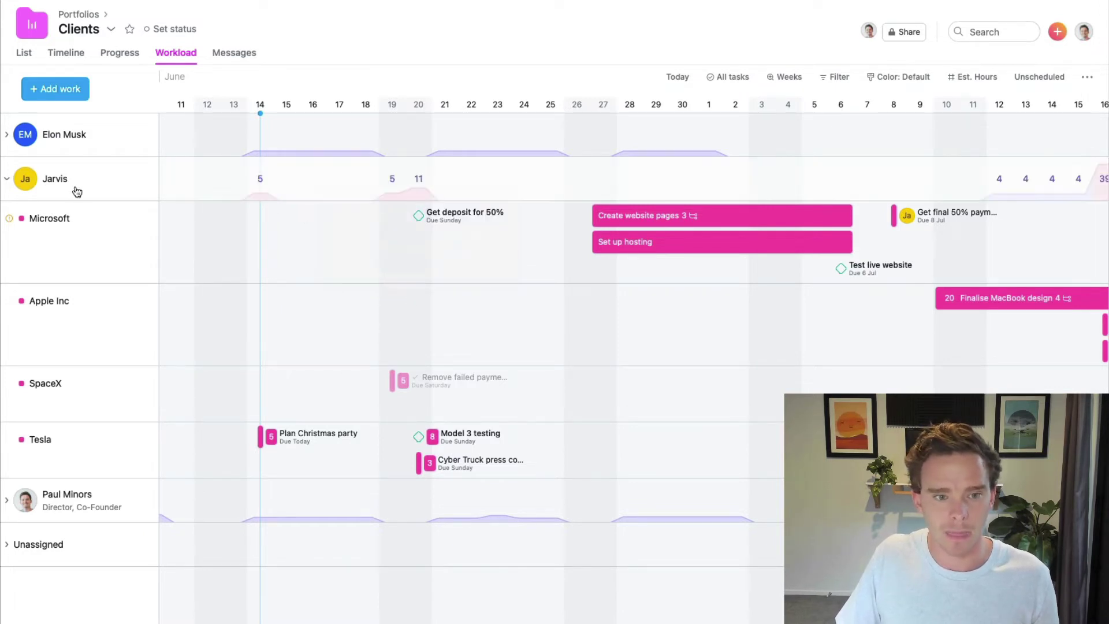
pyautogui.click(11, 181)
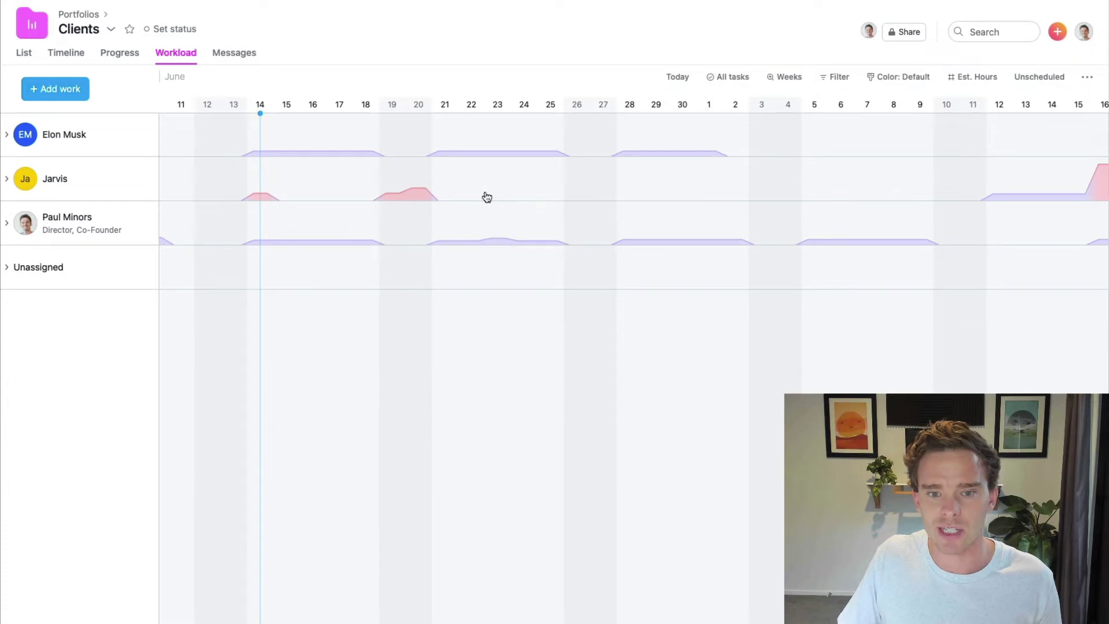
# - Examine the team's workload peaks through July, including the second team member's daily capacity on 16 Jul
pyautogui.hscroll(5, 720, 199)
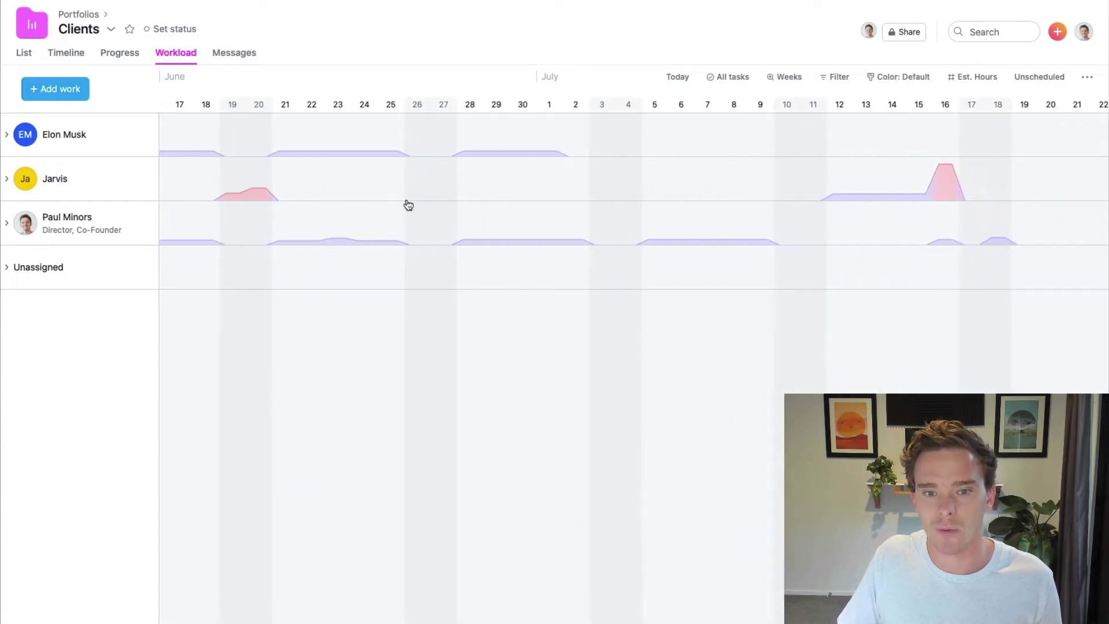
pyautogui.hscroll(5, 697, 196)
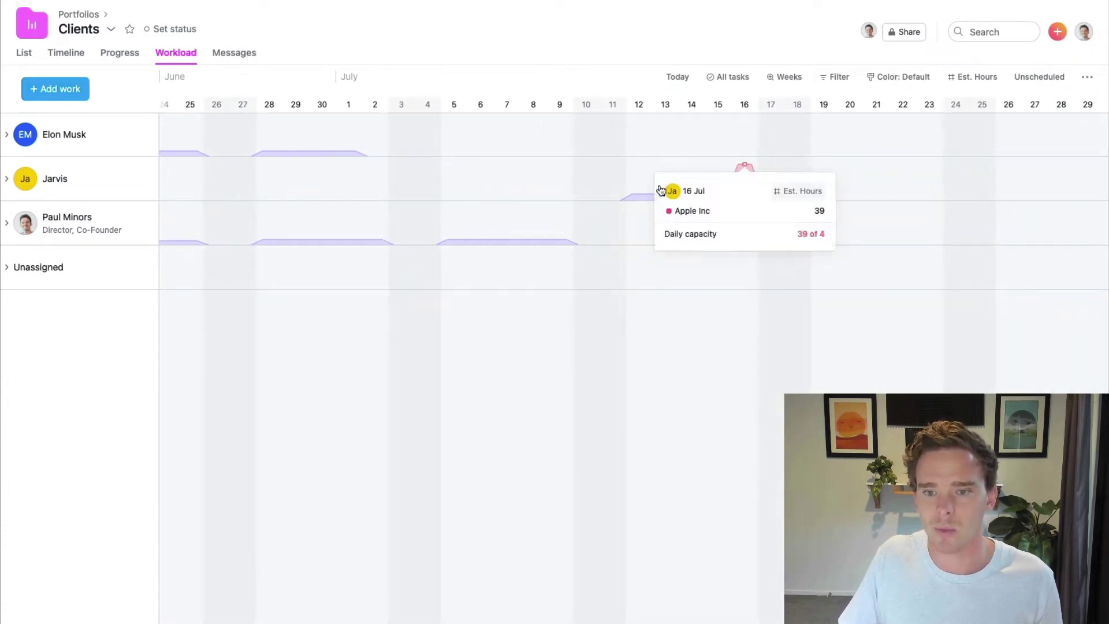
pyautogui.hscroll(-10, 607, 228)
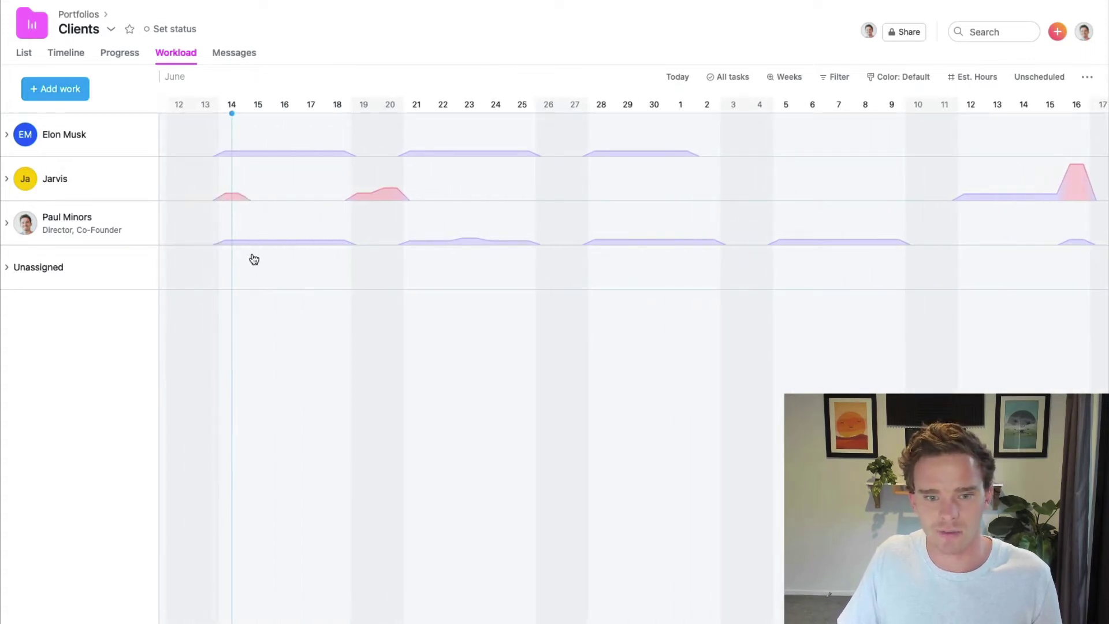
pyautogui.hscroll(-8, 869, 251)
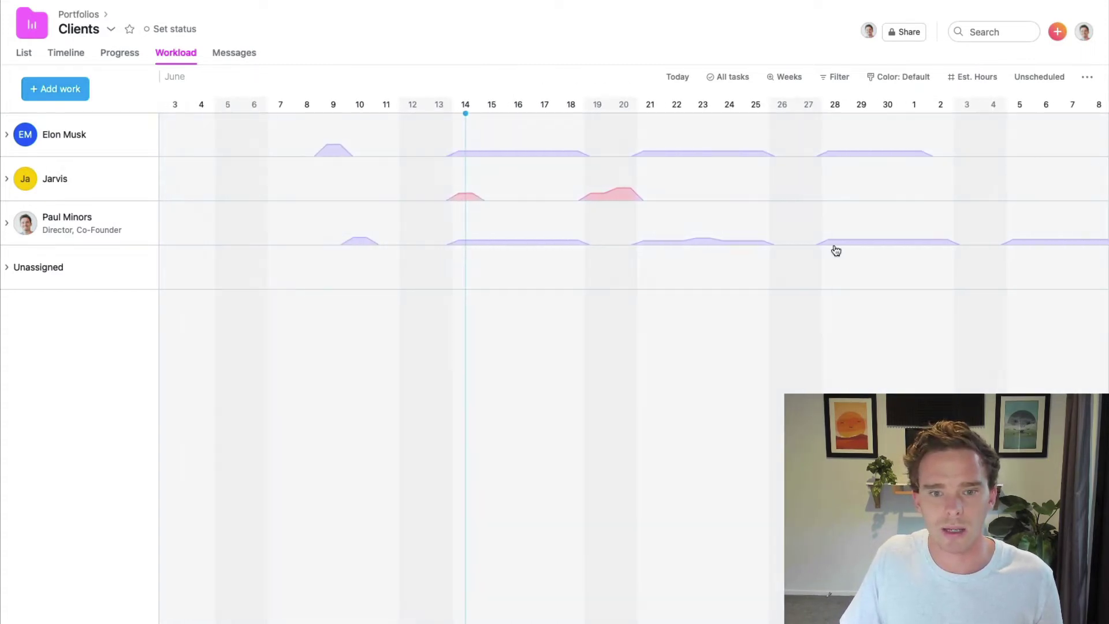
pyautogui.hscroll(5, 835, 250)
pyautogui.hscroll(5, 761, 197)
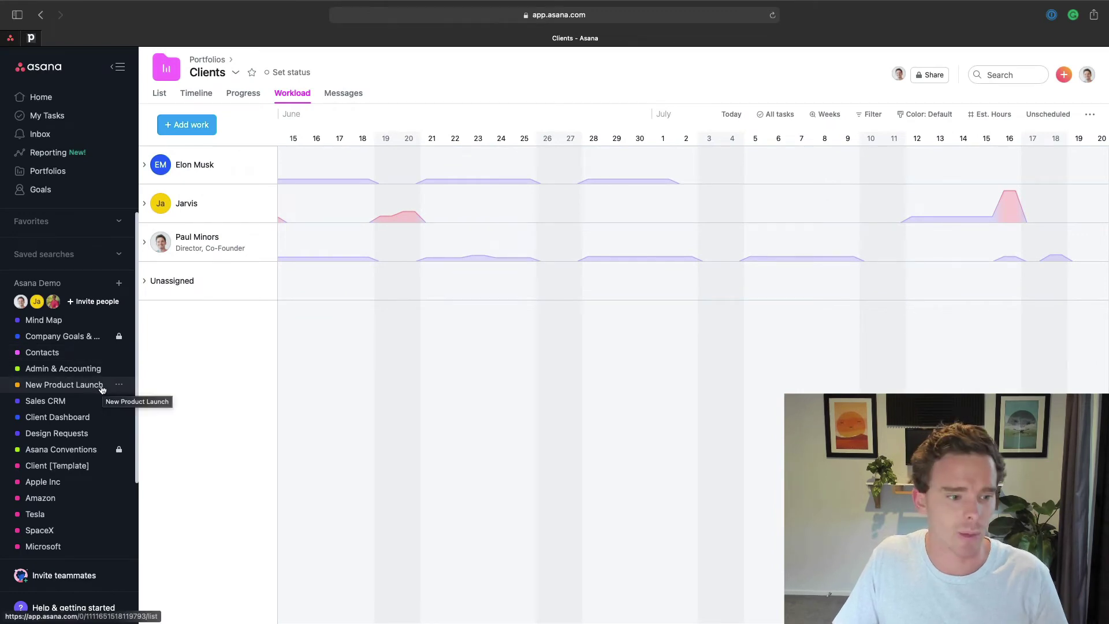
# - Reopen the Clients portfolio's timeline from the portfolios overview and set its time scale to Years
pyautogui.click(48, 171)
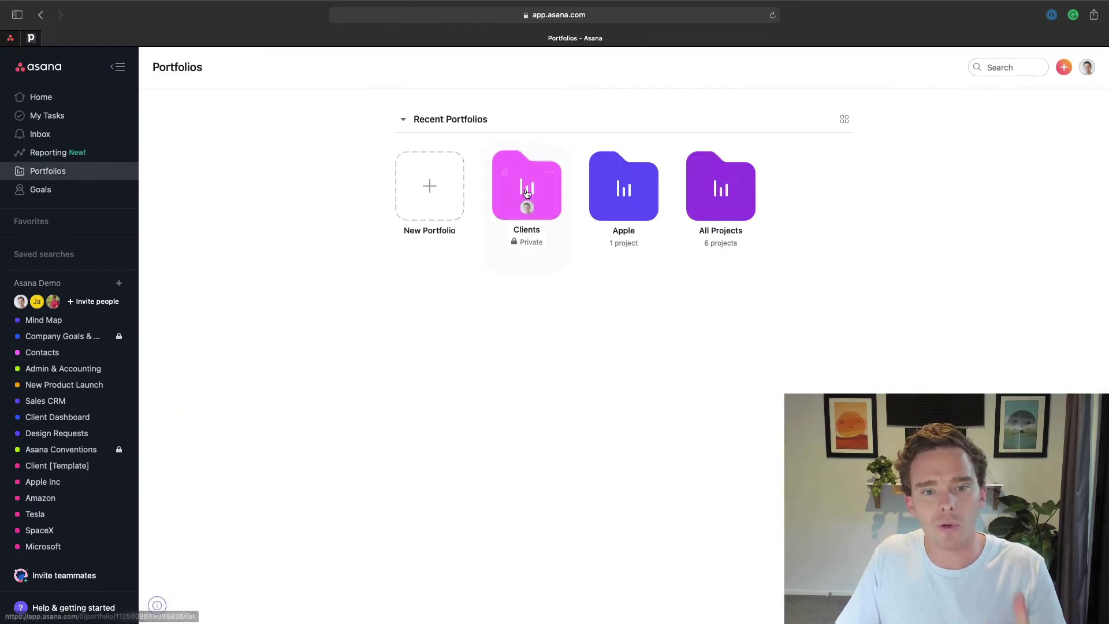
pyautogui.click(526, 191)
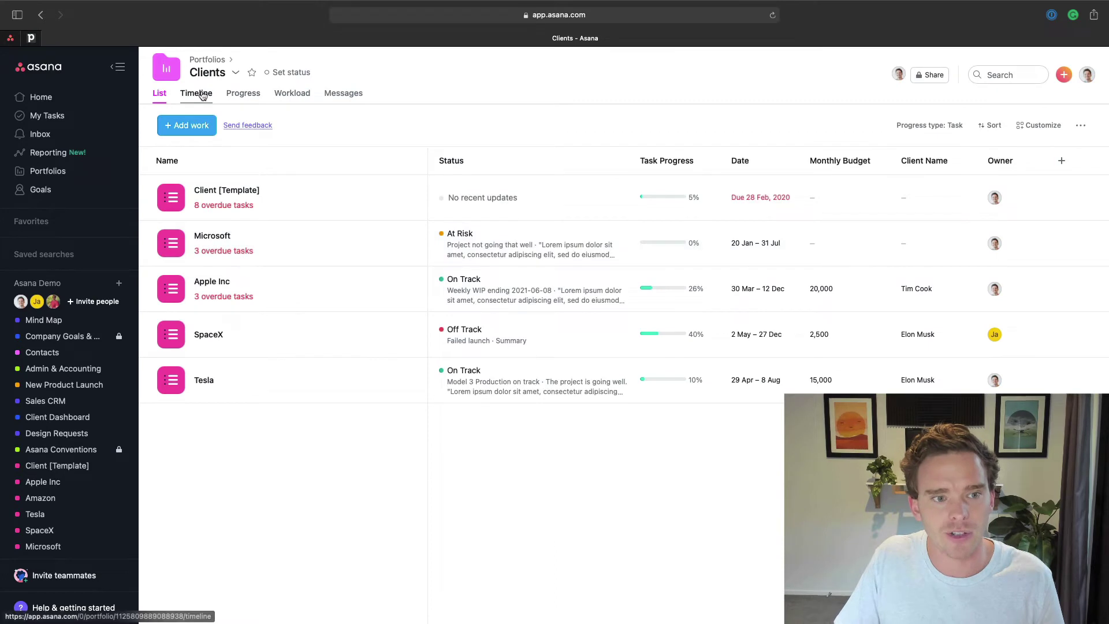
pyautogui.click(197, 93)
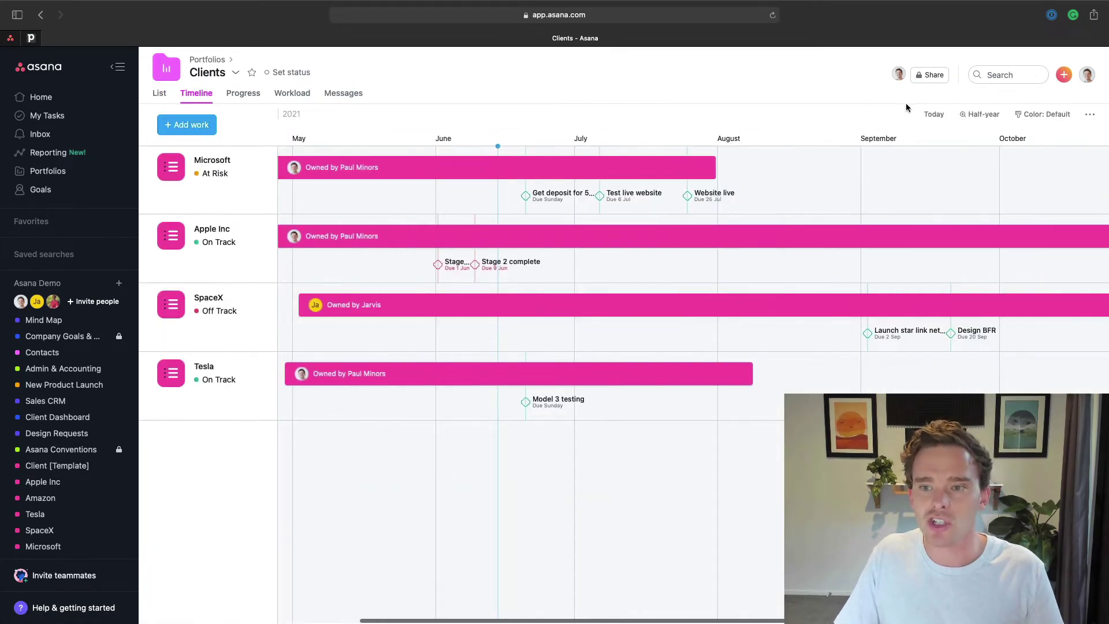
pyautogui.click(981, 114)
pyautogui.click(924, 237)
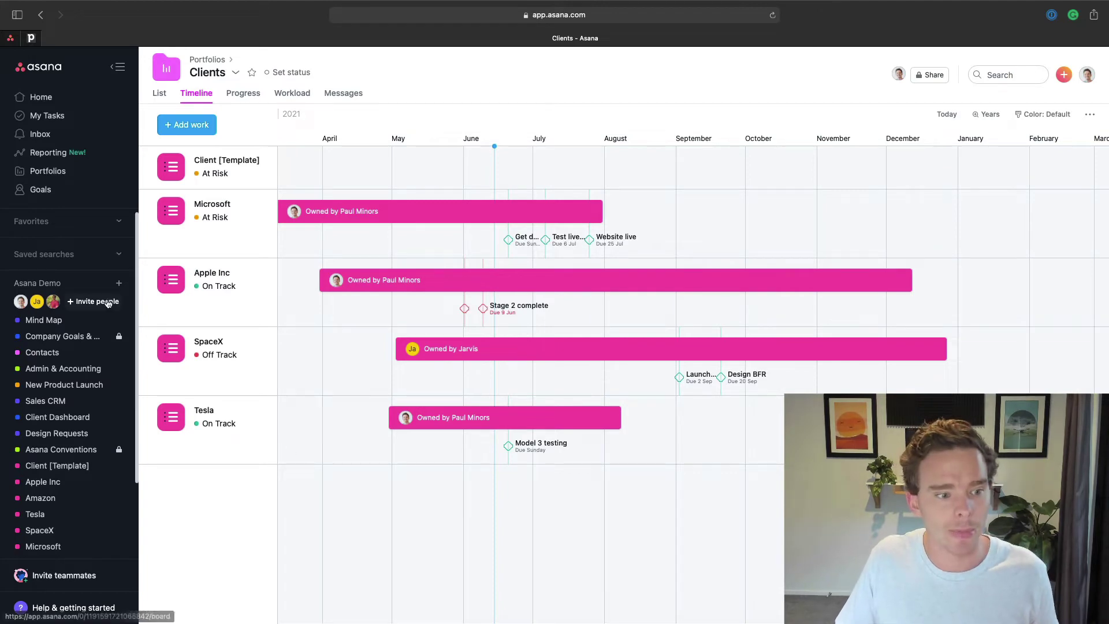
# - Open the New Product Launch project
pyautogui.click(65, 386)
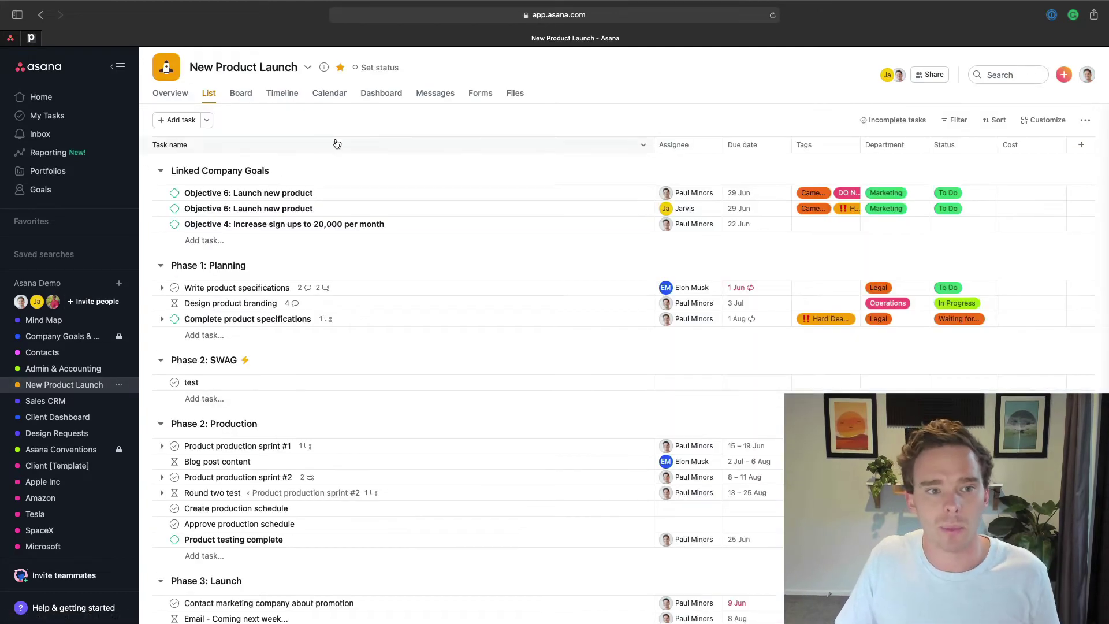
# - Show the New Product Launch project as a timeline and set its time scale to Half-year
pyautogui.click(290, 100)
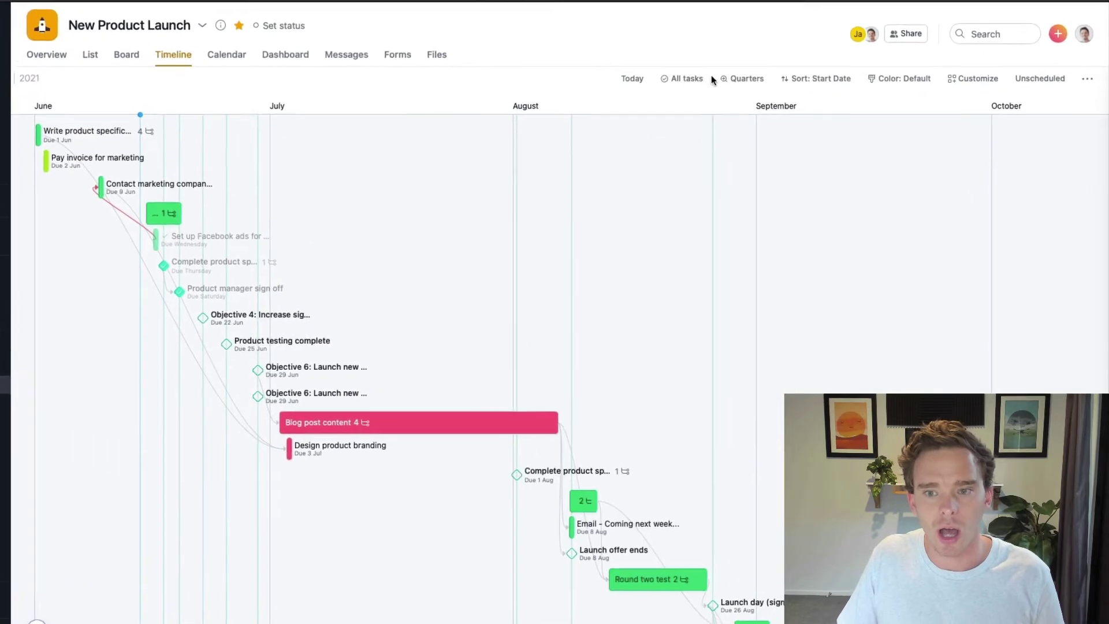
pyautogui.click(751, 75)
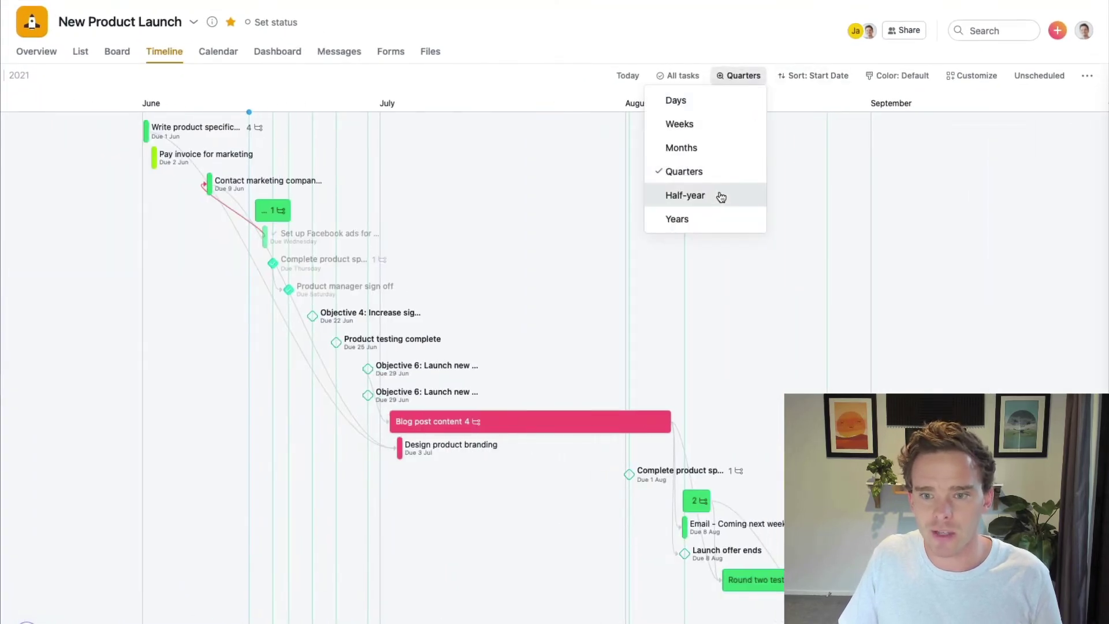
pyautogui.click(719, 197)
# - Review the launch timeline down to its final tasks, inspect the Blog post content task's details, and close them
pyautogui.hscroll(2, 662, 305)
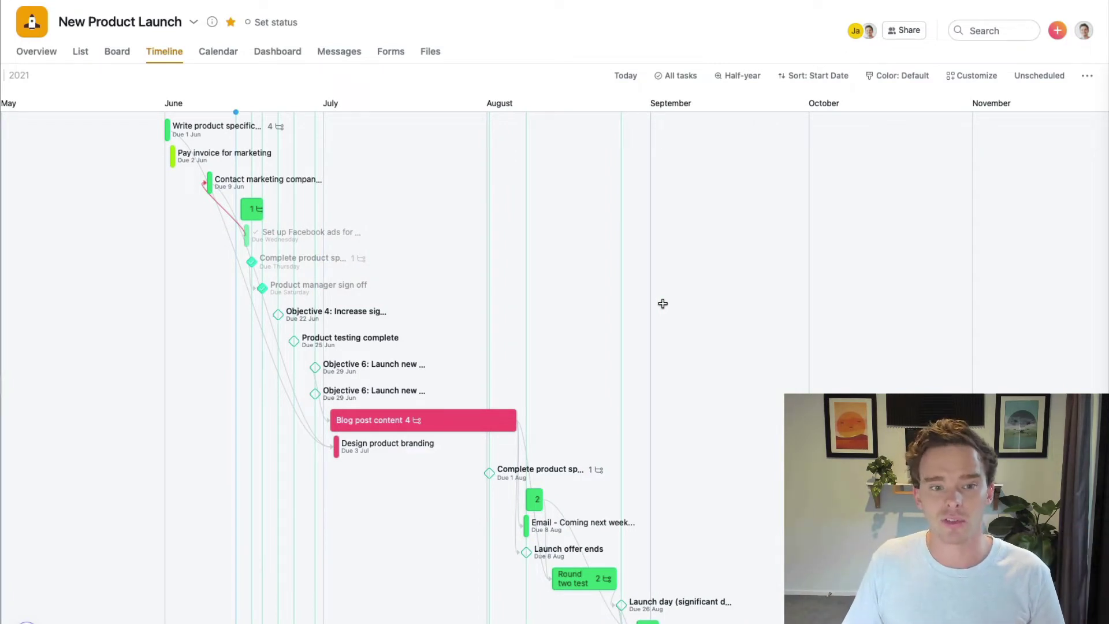
pyautogui.hscroll(6, 663, 304)
pyautogui.scroll(-4, 615, 329)
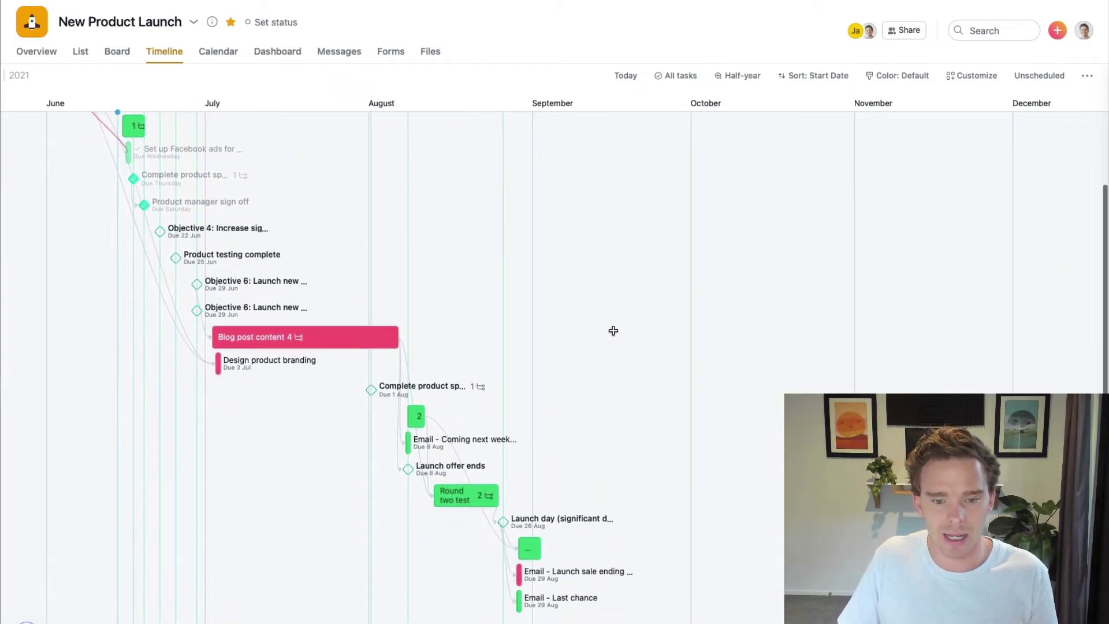
pyautogui.click(349, 314)
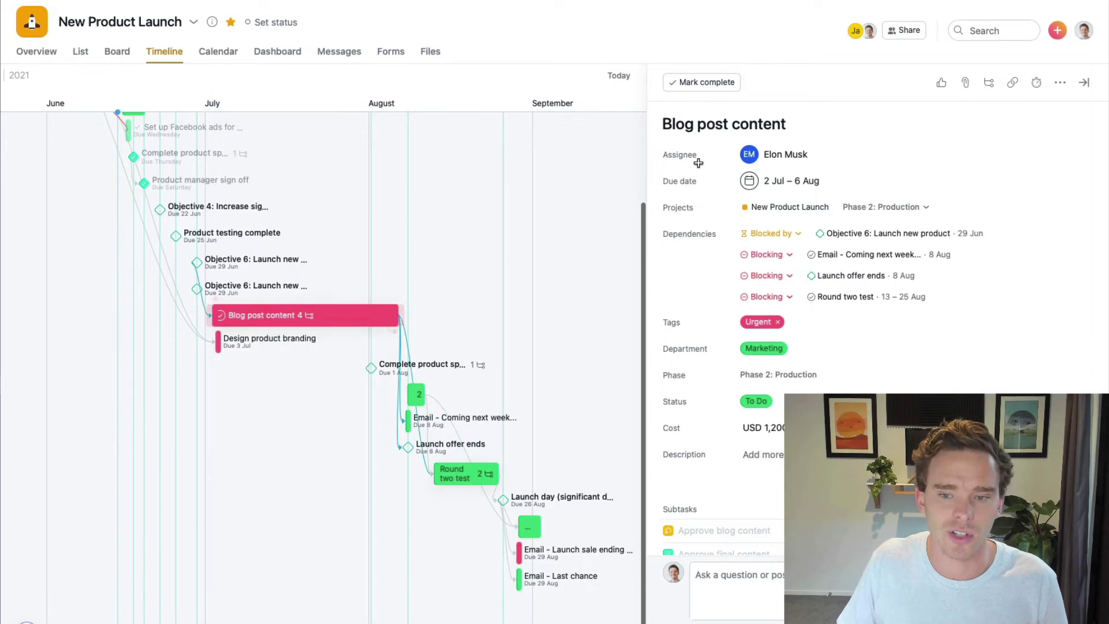
pyautogui.click(1085, 80)
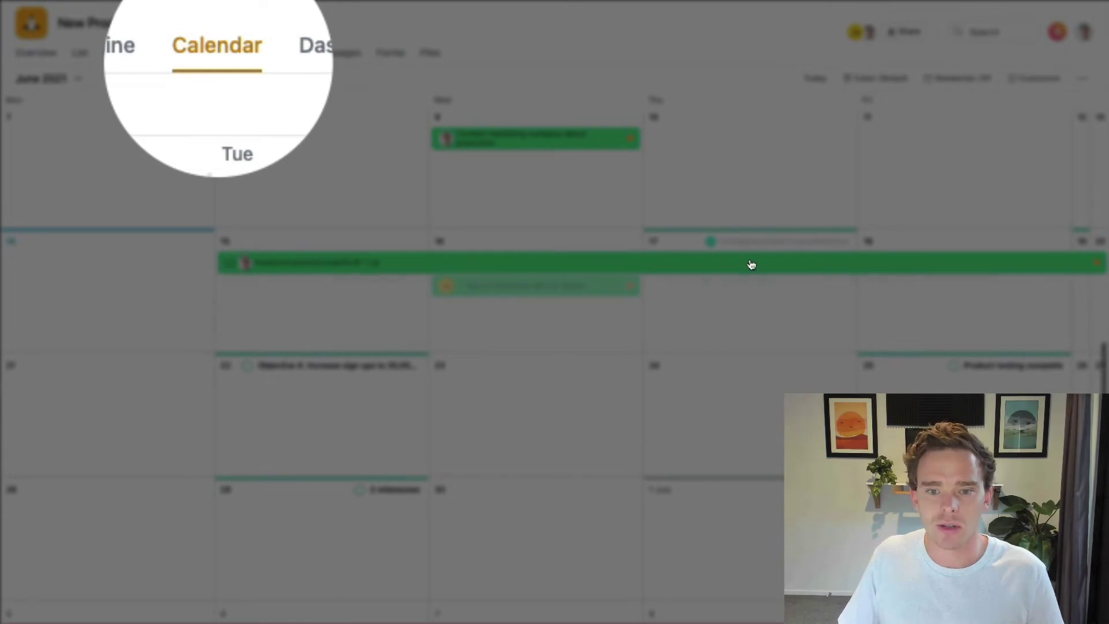
# - Examine the New Product Launch calendar from June to early September, including the launch day in August, and return to June
pyautogui.scroll(-1, 721, 302)
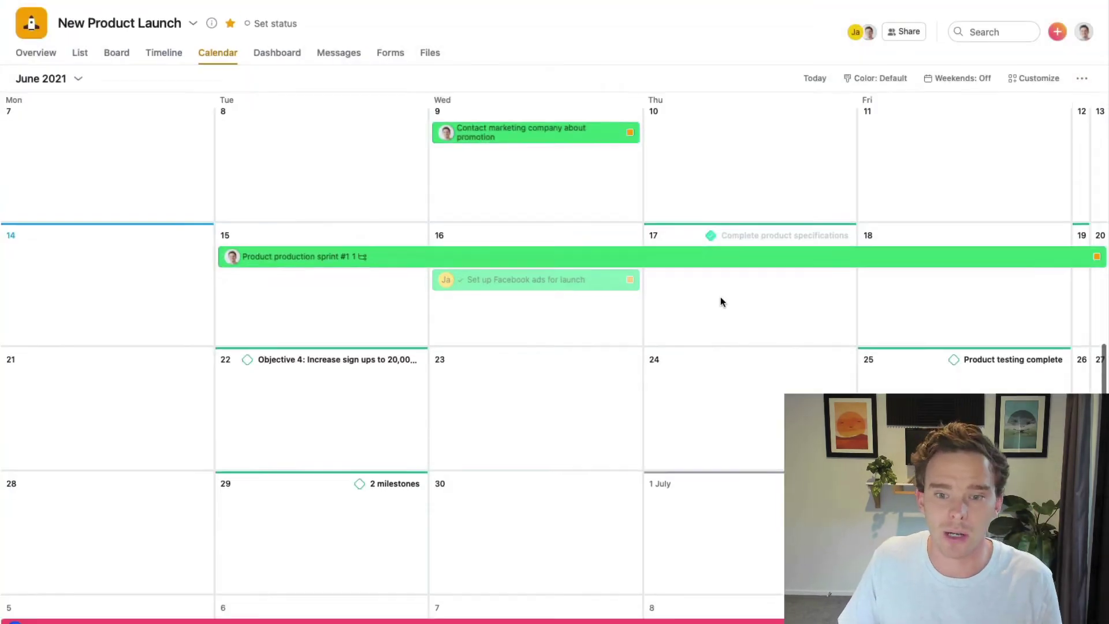
pyautogui.scroll(-6, 706, 307)
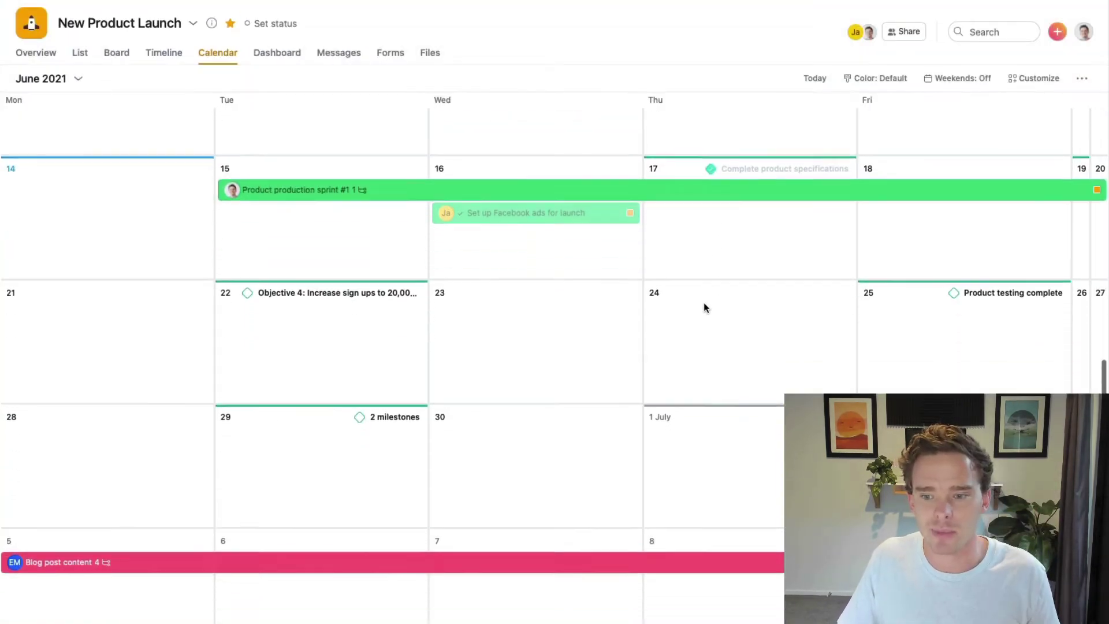
pyautogui.scroll(-8, 703, 304)
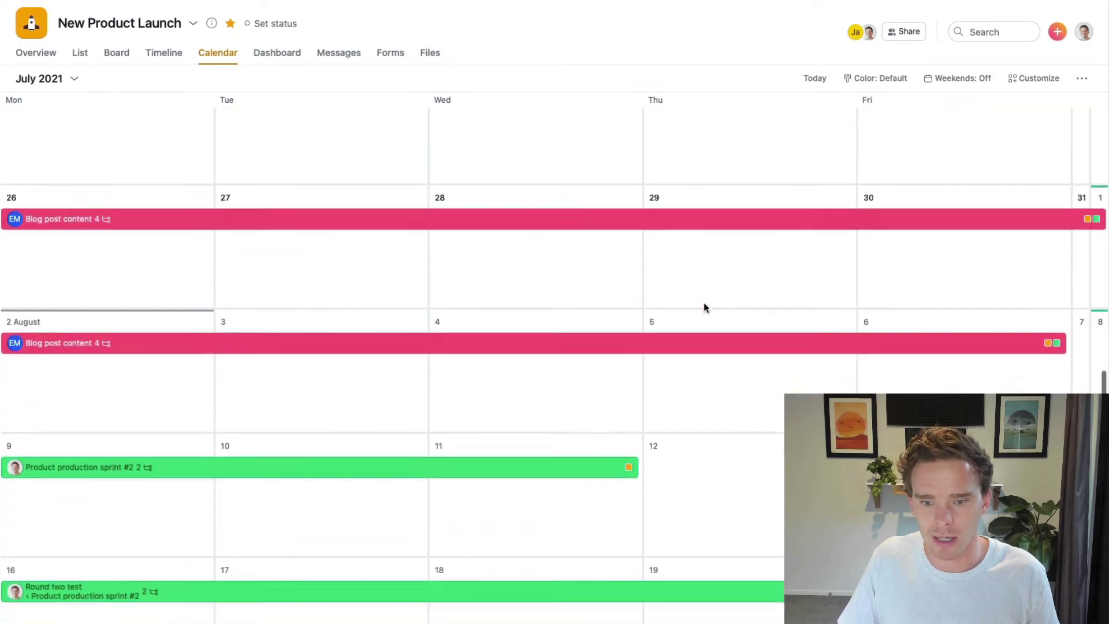
pyautogui.scroll(-2, 703, 309)
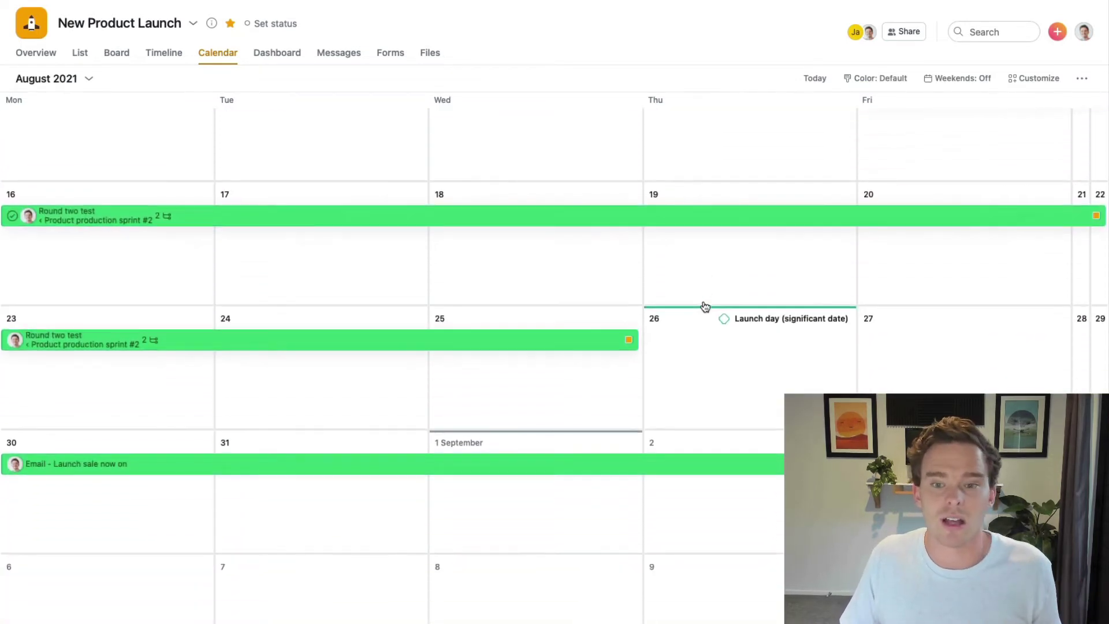
pyautogui.scroll(1, 703, 304)
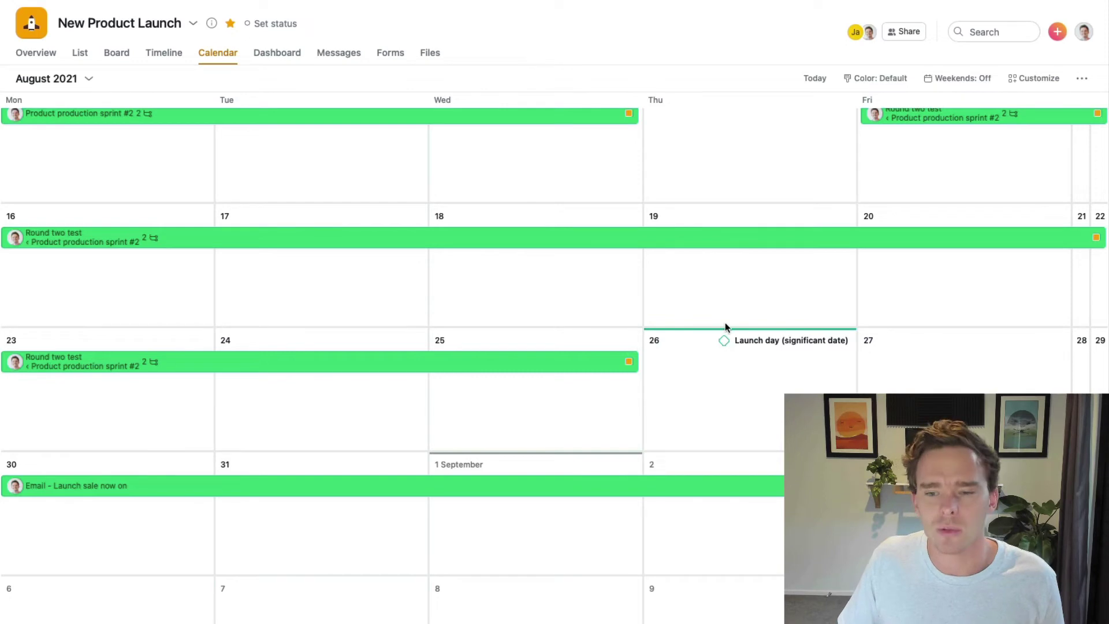
pyautogui.scroll(15, 765, 397)
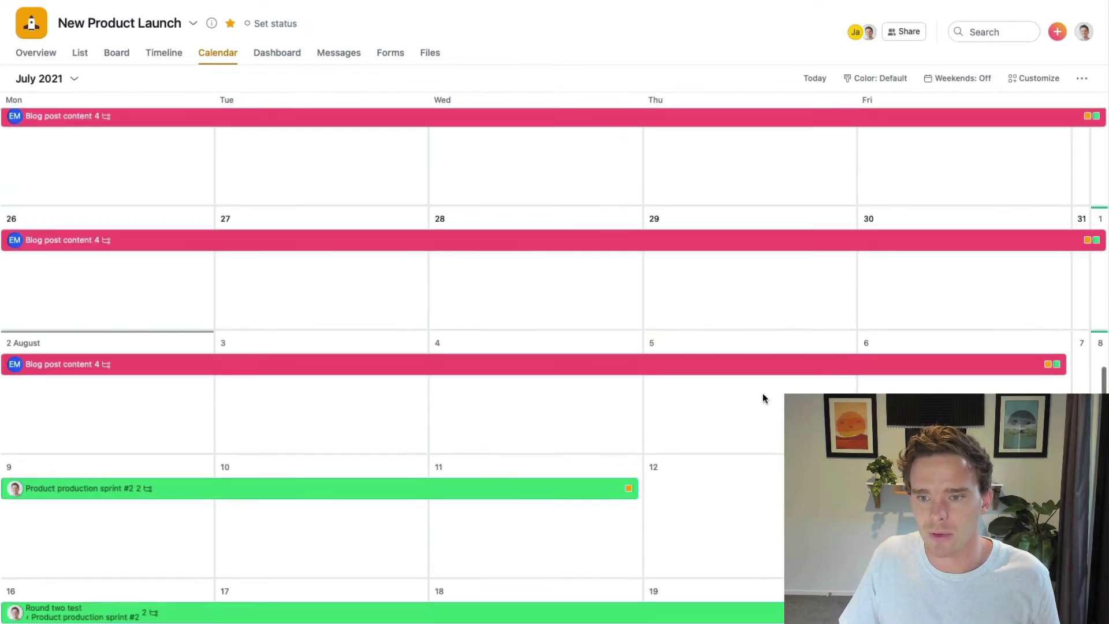
pyautogui.scroll(3, 457, 317)
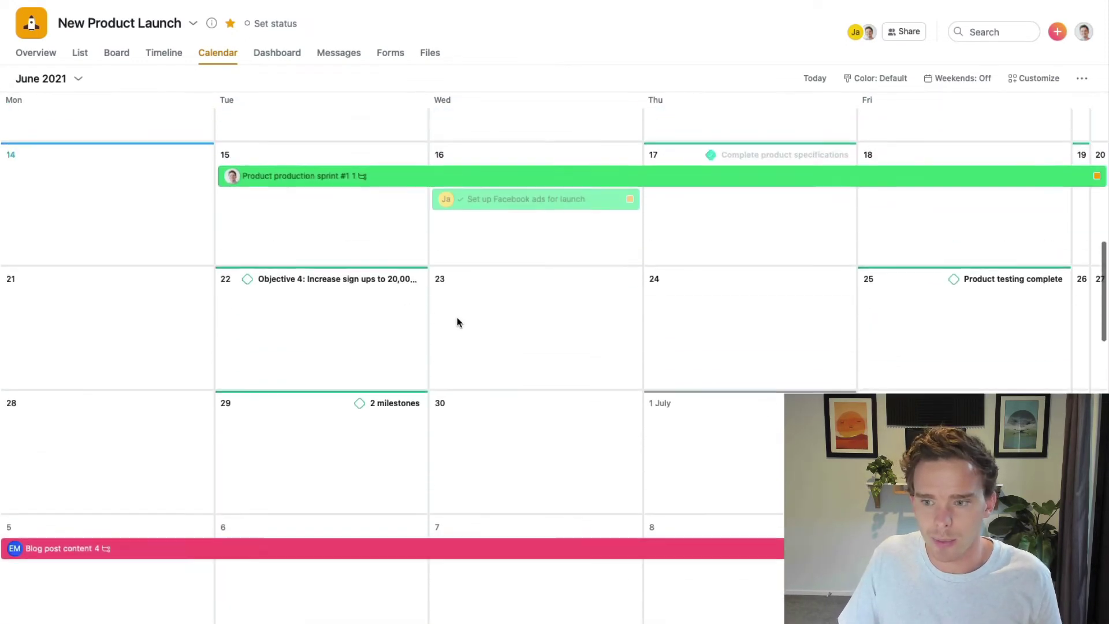
pyautogui.moveTo(229, 301); pyautogui.dragTo(404, 323)
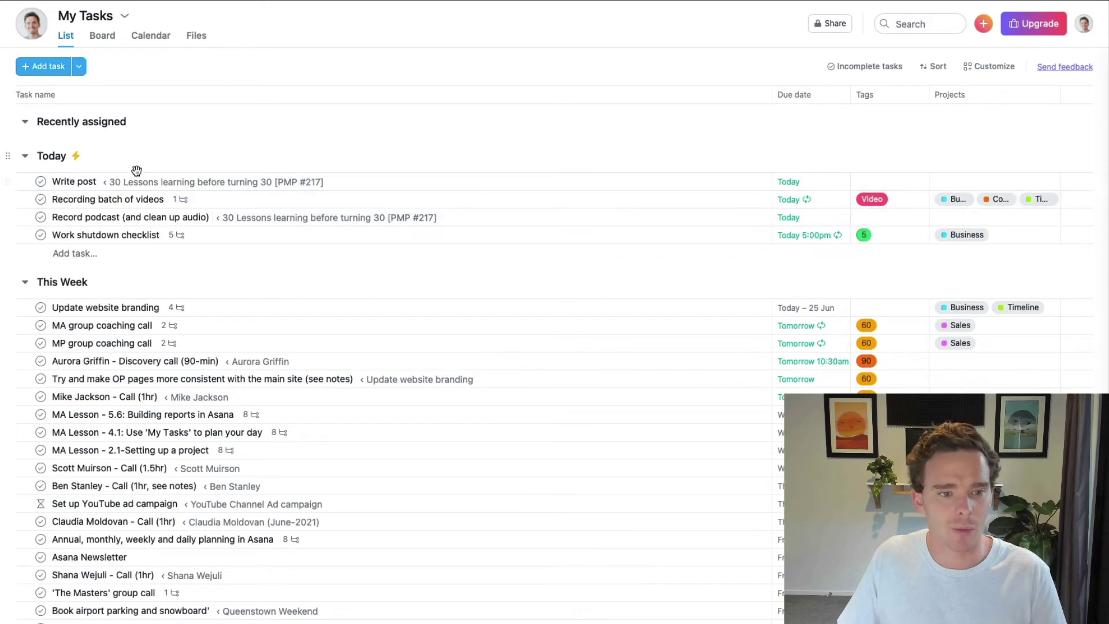
# - Review this week's assignments in My Tasks, and look through the same tasks on the calendar
pyautogui.scroll(-2, 285, 234)
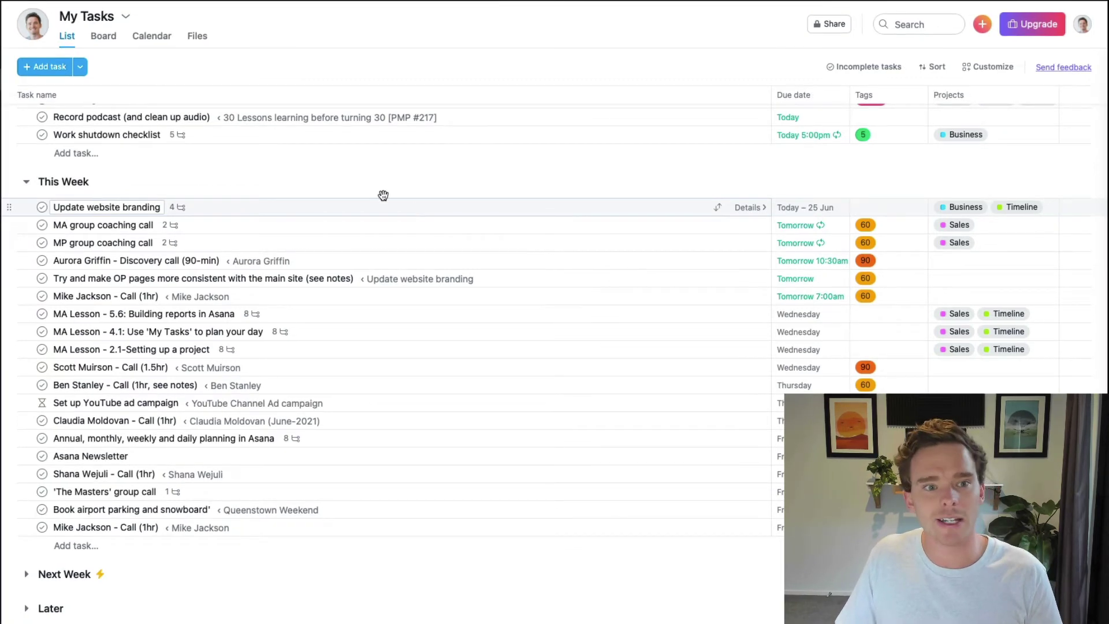
pyautogui.click(168, 37)
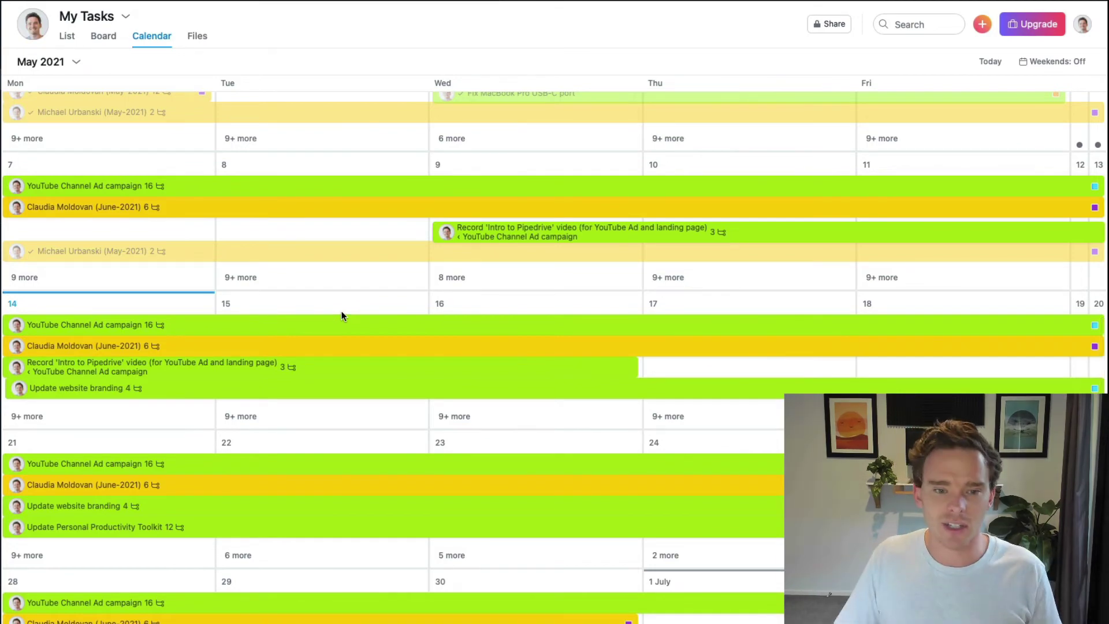
pyautogui.scroll(-15, 338, 303)
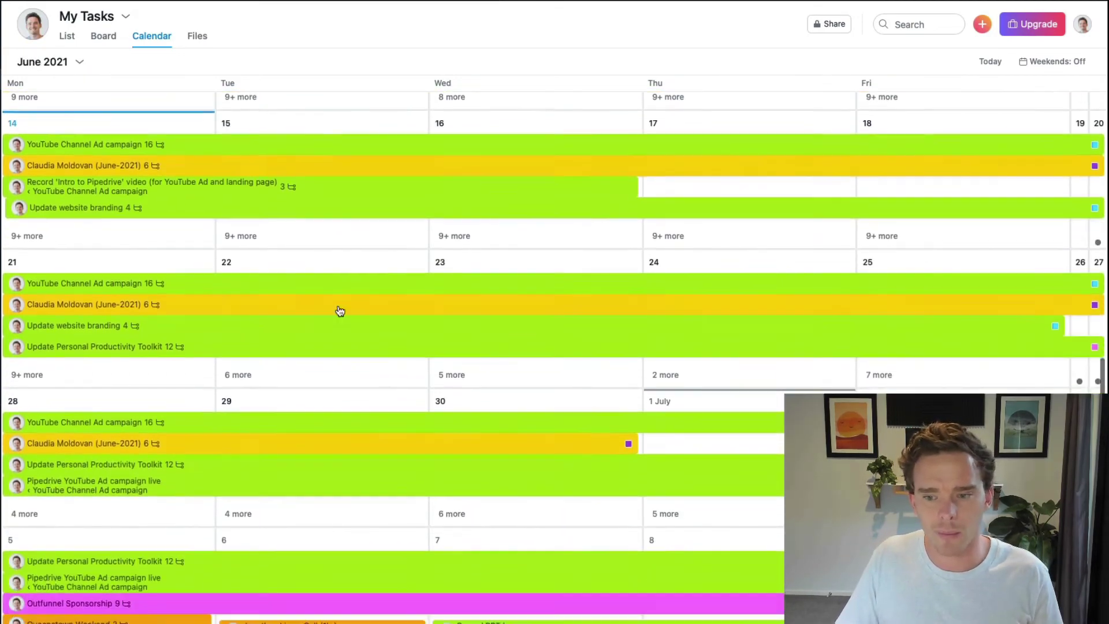
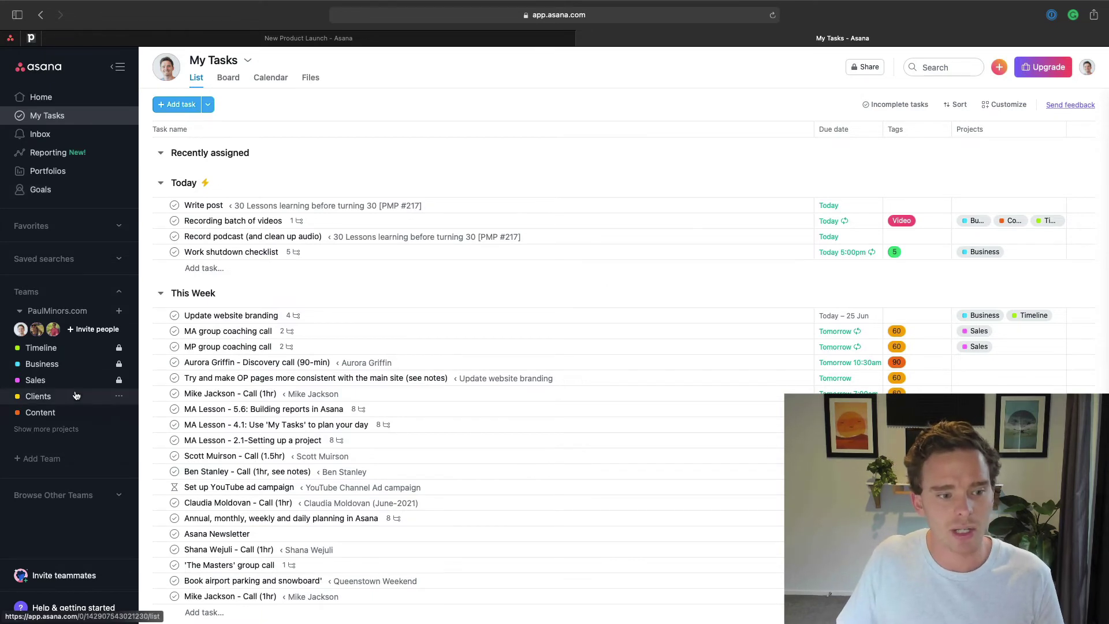
# - Revisit the New Product Launch calendar, return to My Tasks, and open the Timeline project to view its scheduled work
pyautogui.click(324, 38)
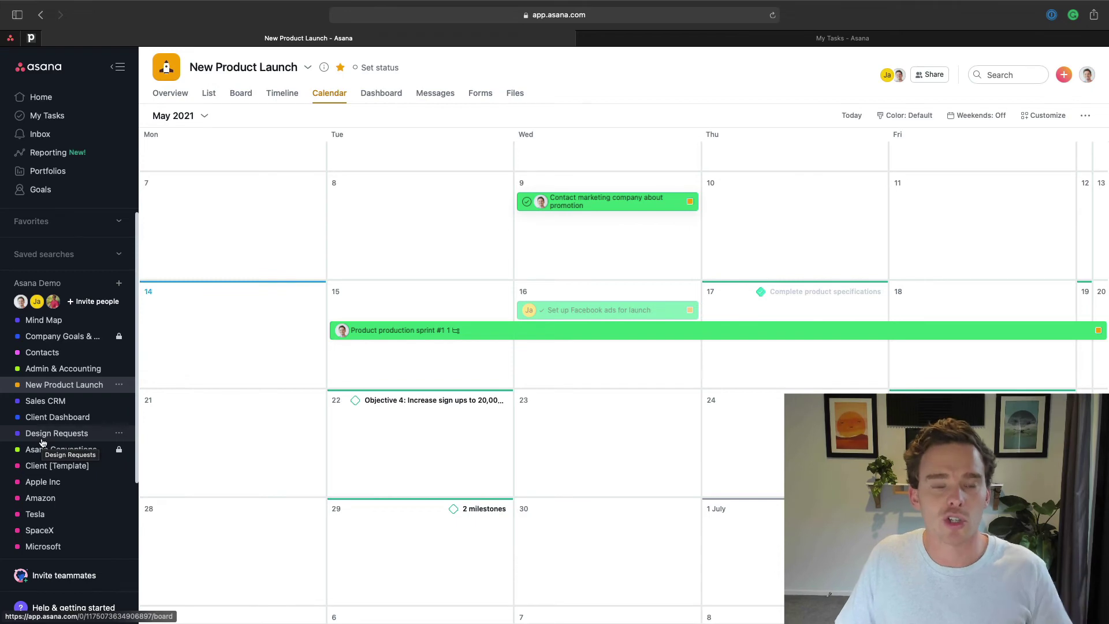
pyautogui.click(842, 38)
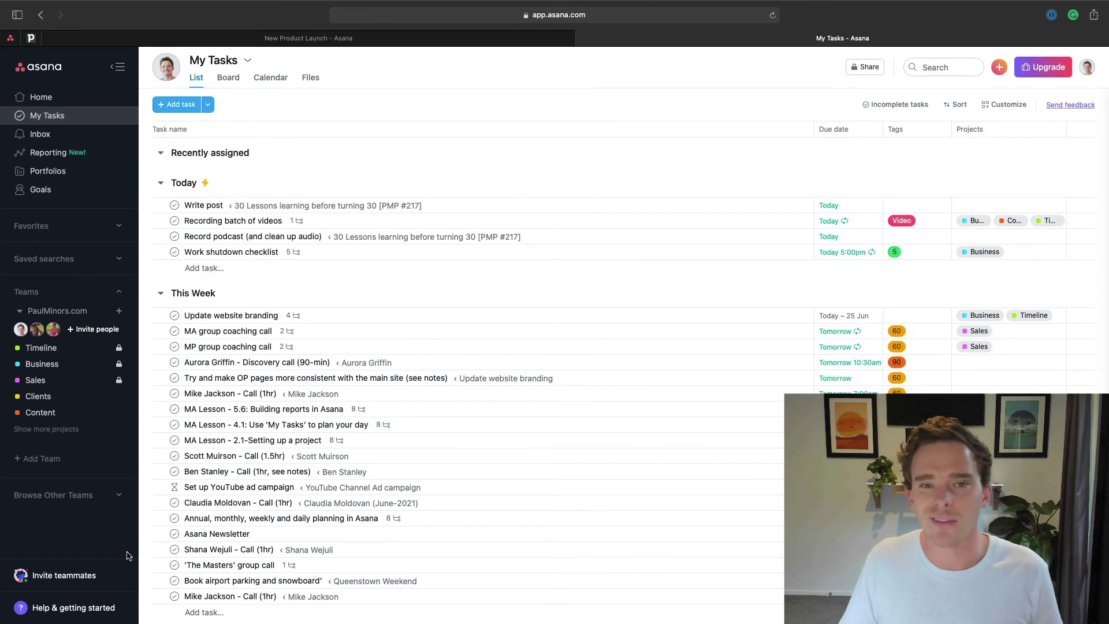
pyautogui.click(68, 353)
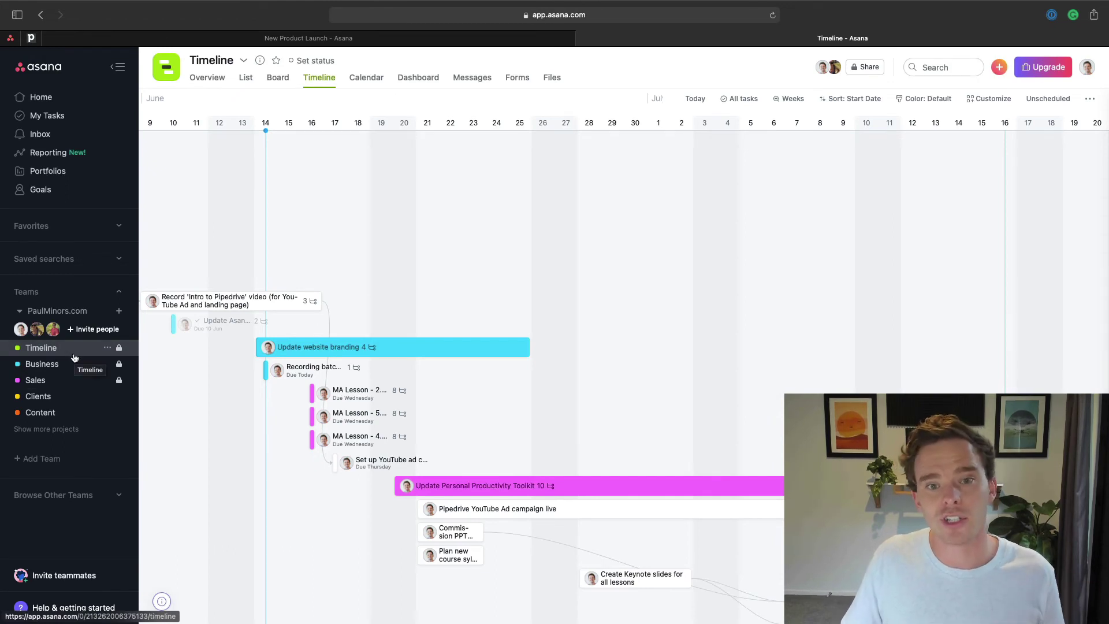
pyautogui.hscroll(-3, 151, 337)
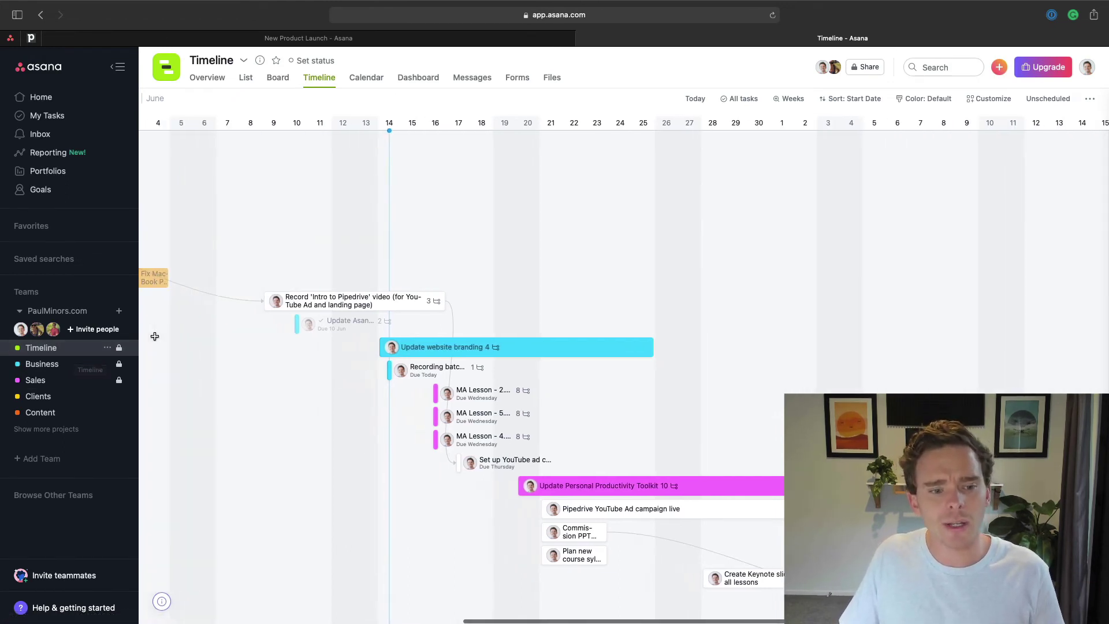
pyautogui.scroll(-3, 153, 336)
pyautogui.hscroll(1, 155, 336)
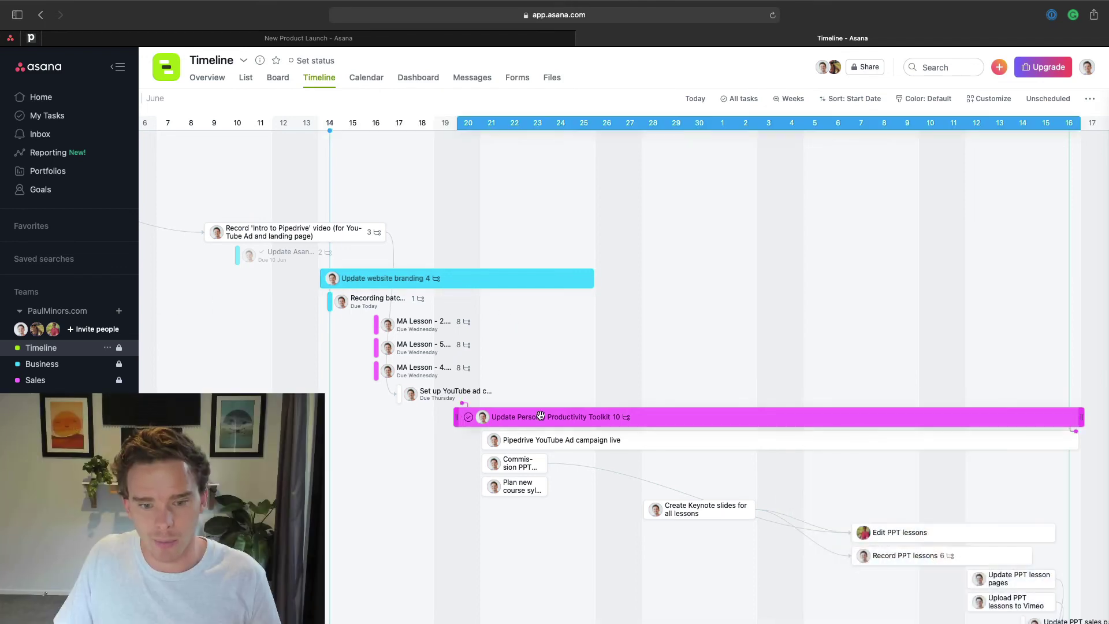
# - Inspect the Update Personal Productivity Toolkit task's dates, projects and Planning and Production subtasks, and close its details
pyautogui.click(543, 417)
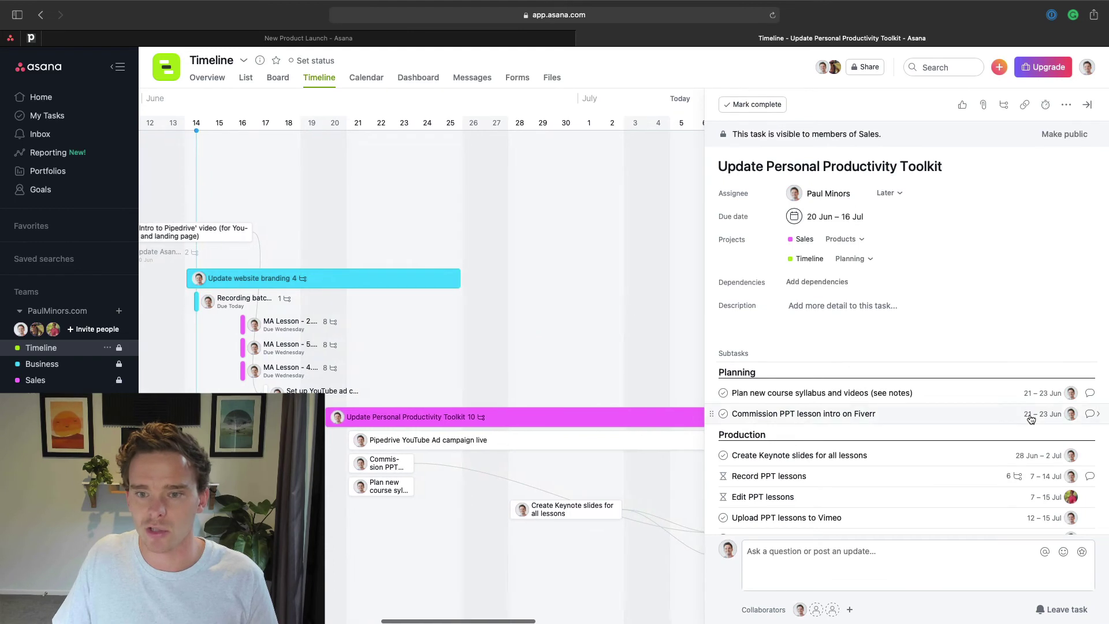
pyautogui.scroll(-3, 1015, 421)
pyautogui.scroll(3, 925, 288)
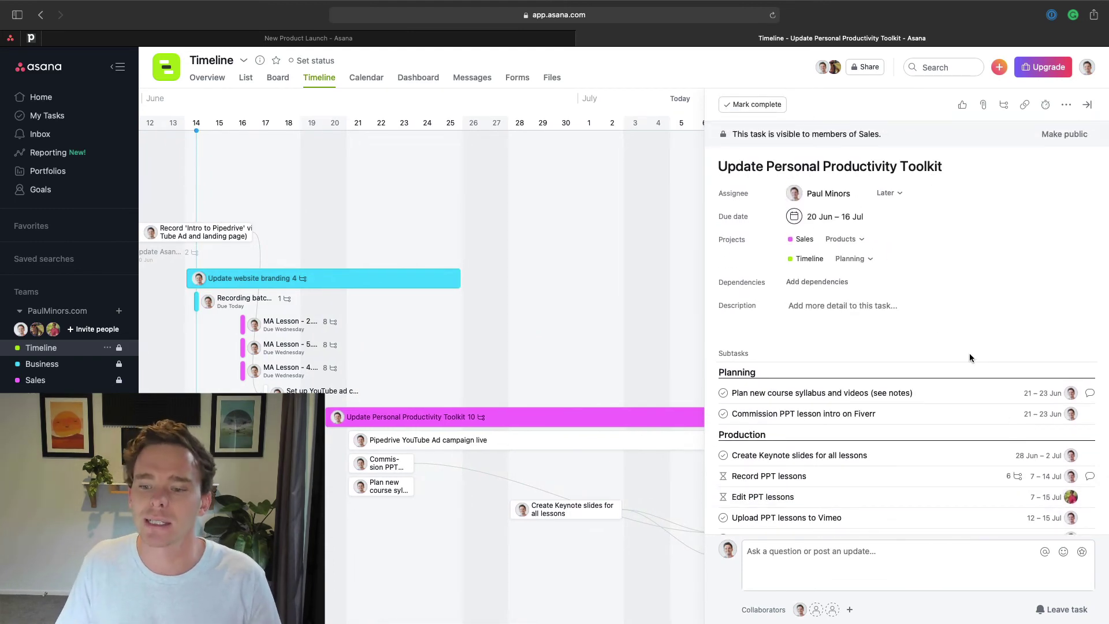
pyautogui.scroll(-3, 969, 354)
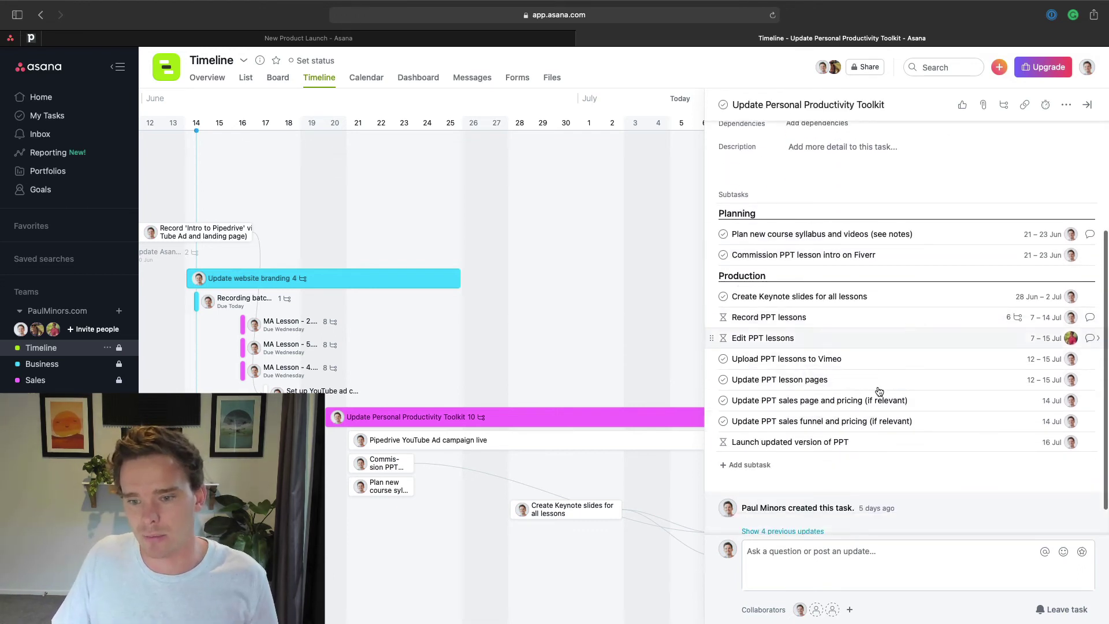
pyautogui.click(1087, 105)
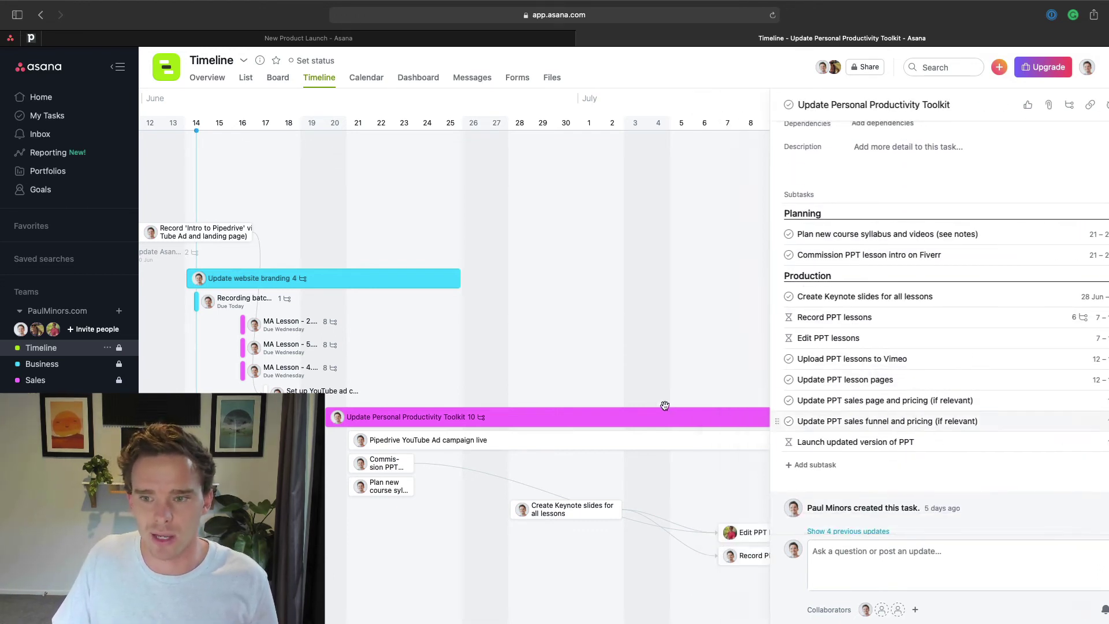
pyautogui.click(859, 420)
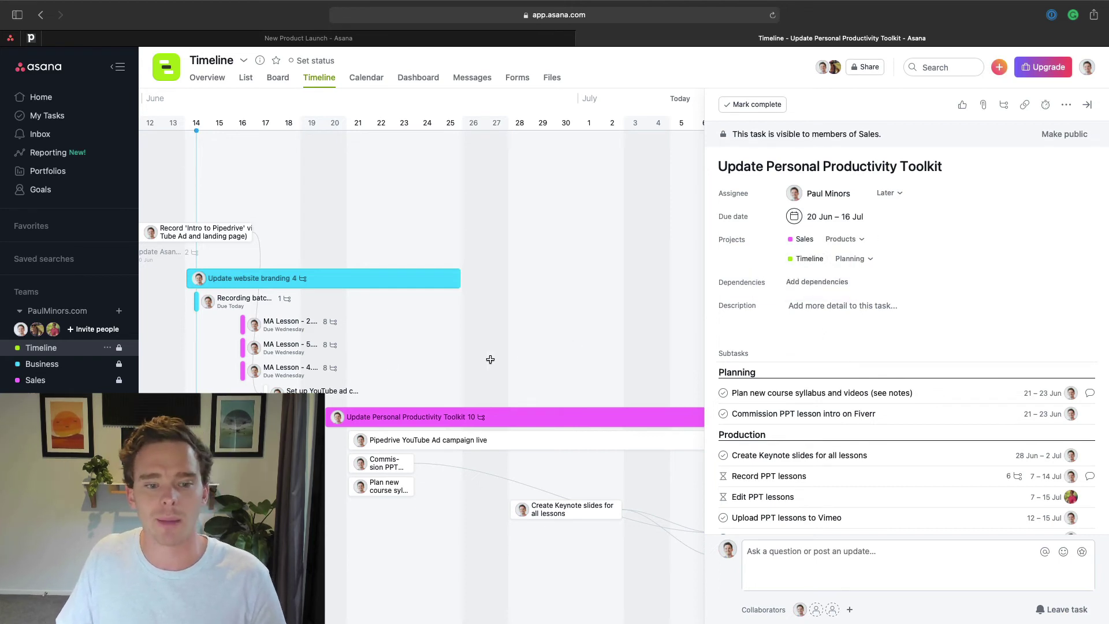
pyautogui.click(1087, 105)
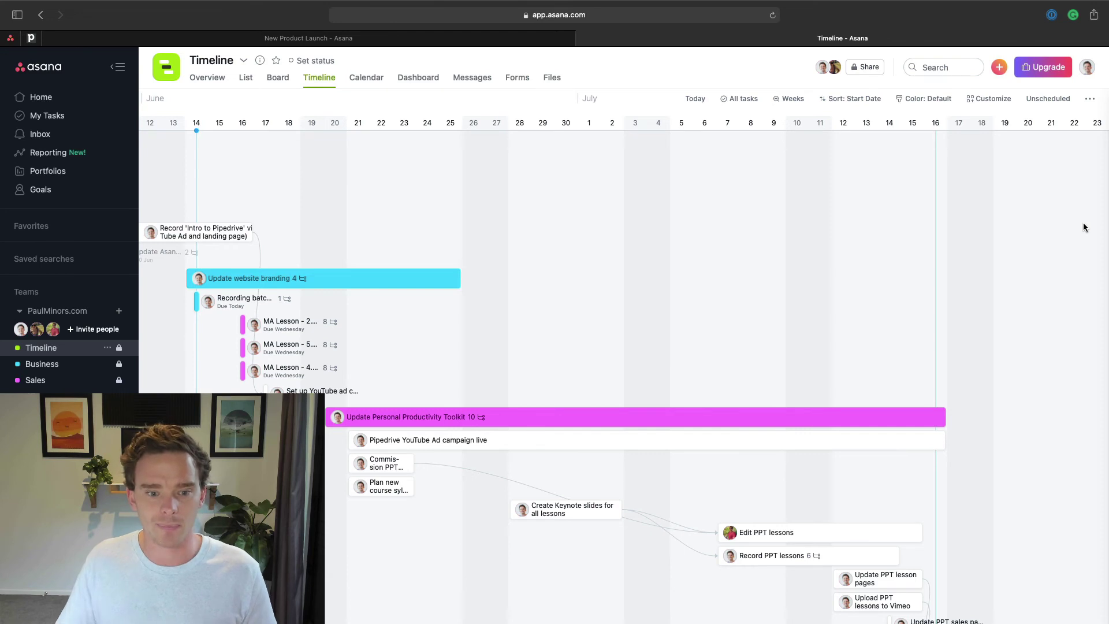
# - View the Amazon project's task list in the demo workspace, and return to the Timeline project
pyautogui.click(523, 38)
pyautogui.click(64, 401)
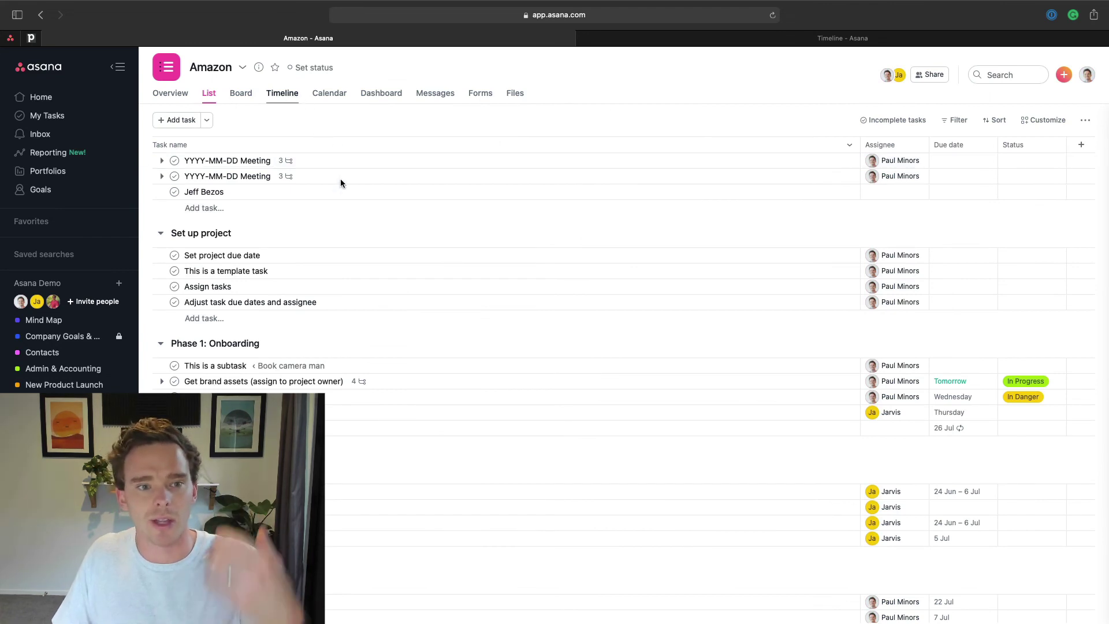
pyautogui.click(651, 40)
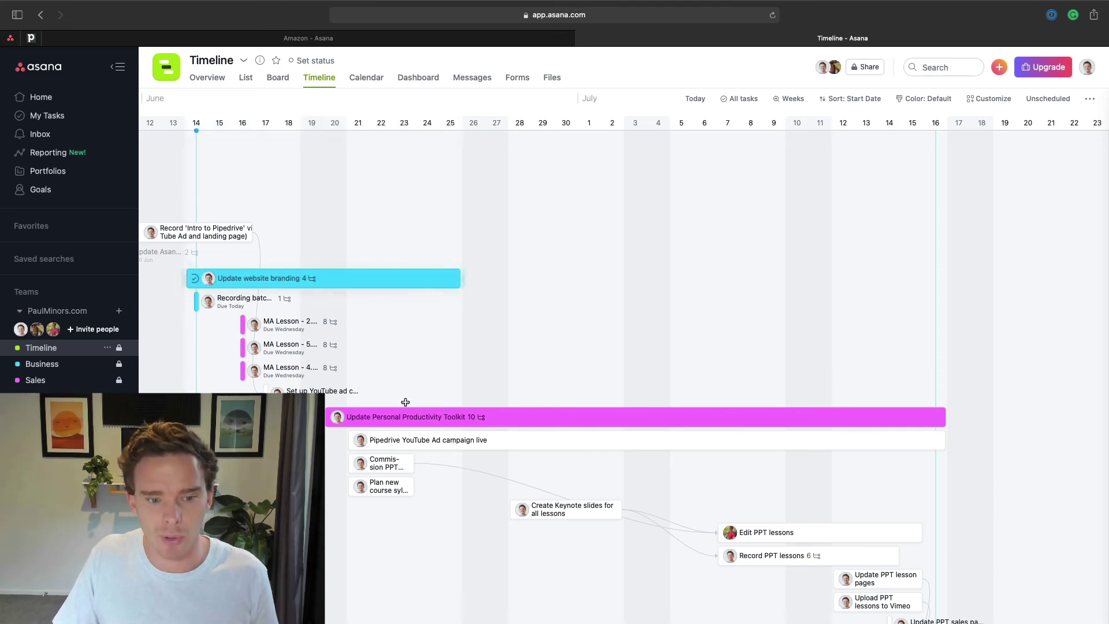
# - Examine the Timeline project's schedule from the website branding task to the toolkit launch milestone in mid-July
pyautogui.scroll(-3, 407, 401)
pyautogui.hscroll(3, 407, 401)
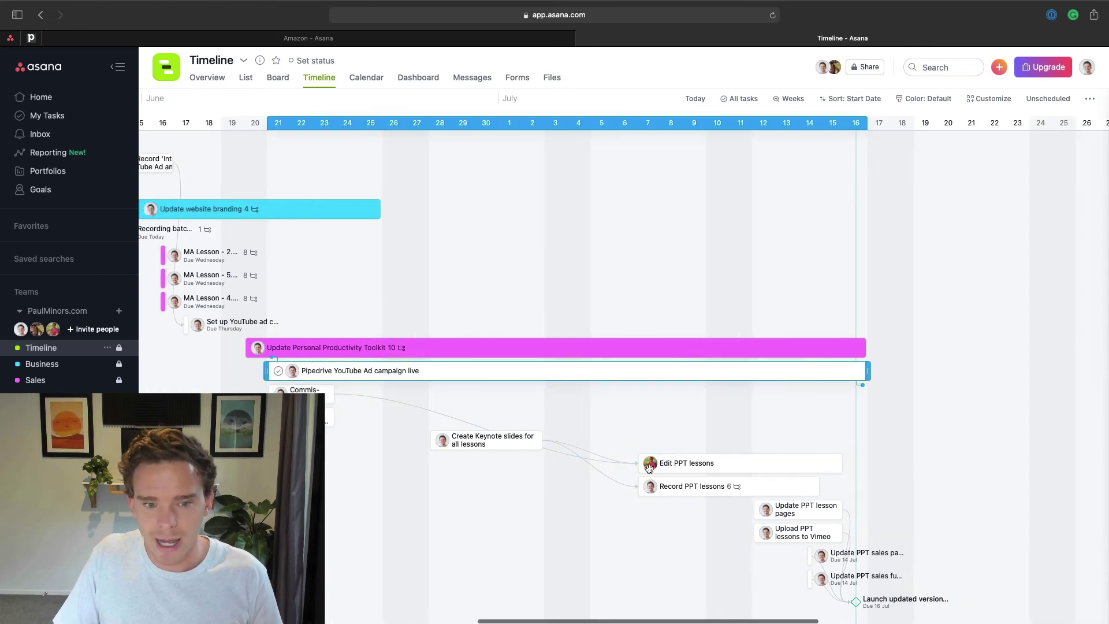
pyautogui.scroll(-2, 680, 431)
pyautogui.scroll(1, 602, 414)
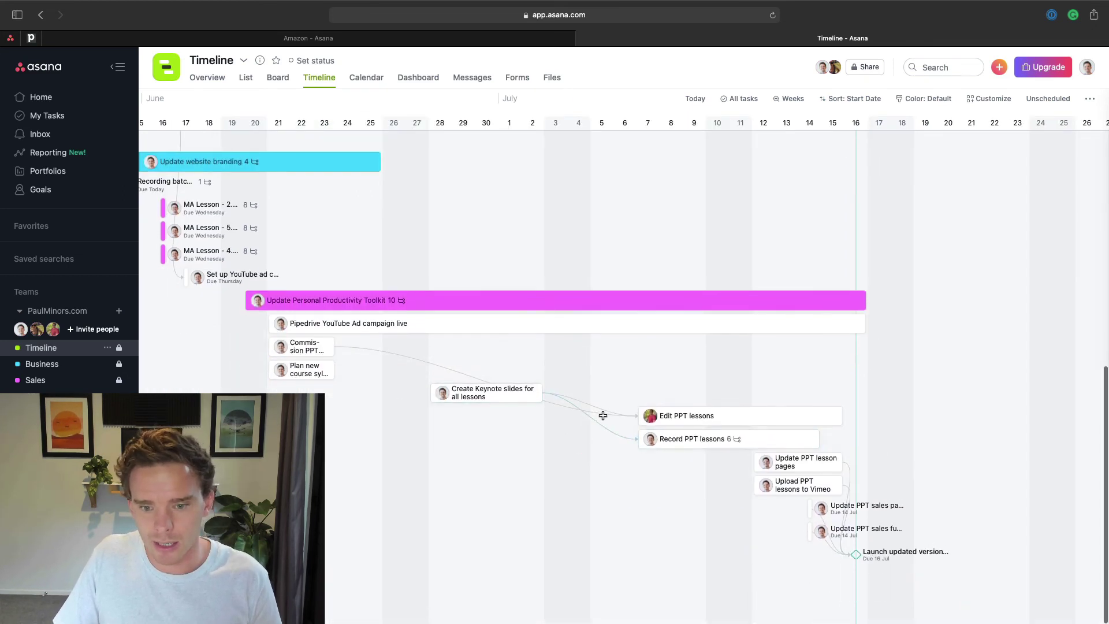
pyautogui.hscroll(2, 495, 401)
pyautogui.hscroll(-3, 515, 472)
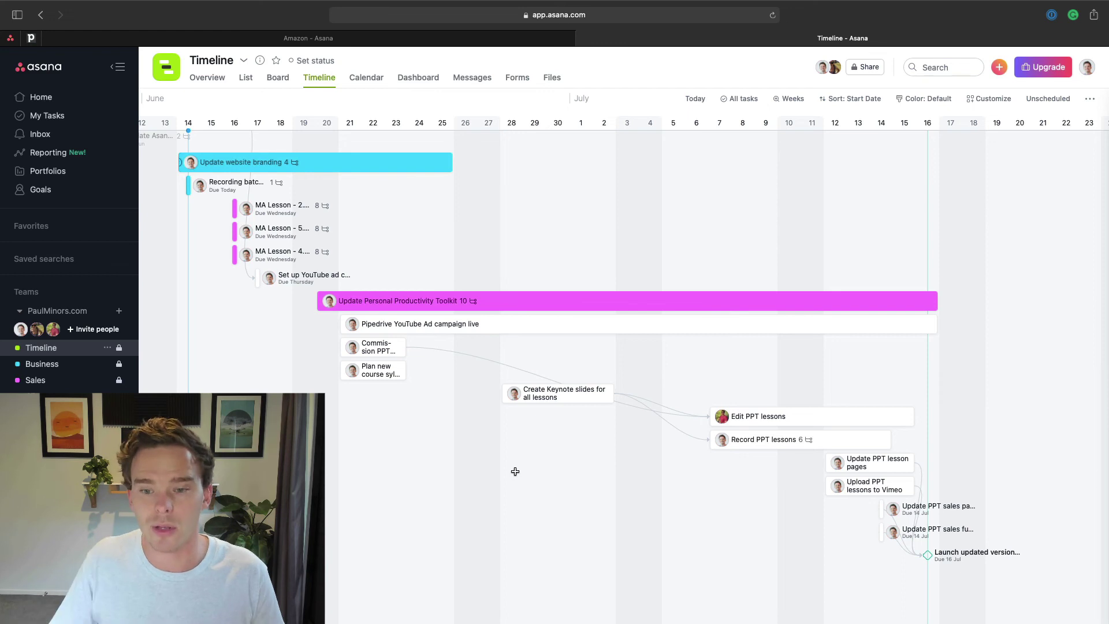
pyautogui.hscroll(4, 515, 471)
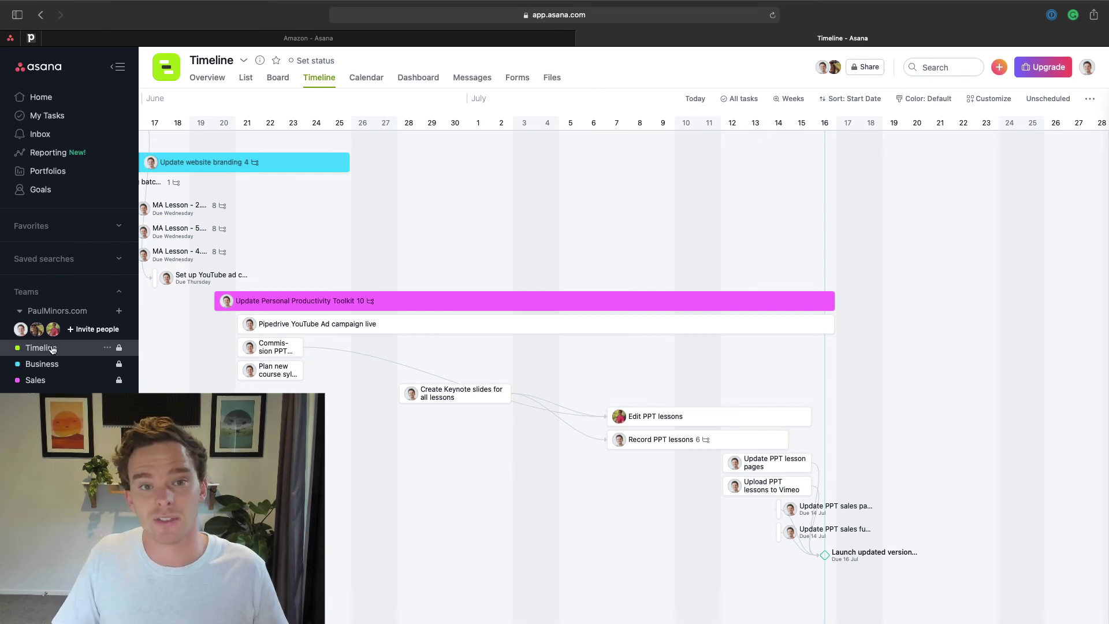
# - Open the Pipedrive YouTube Ad campaign live task and check which project and section it belongs to
pyautogui.click(353, 330)
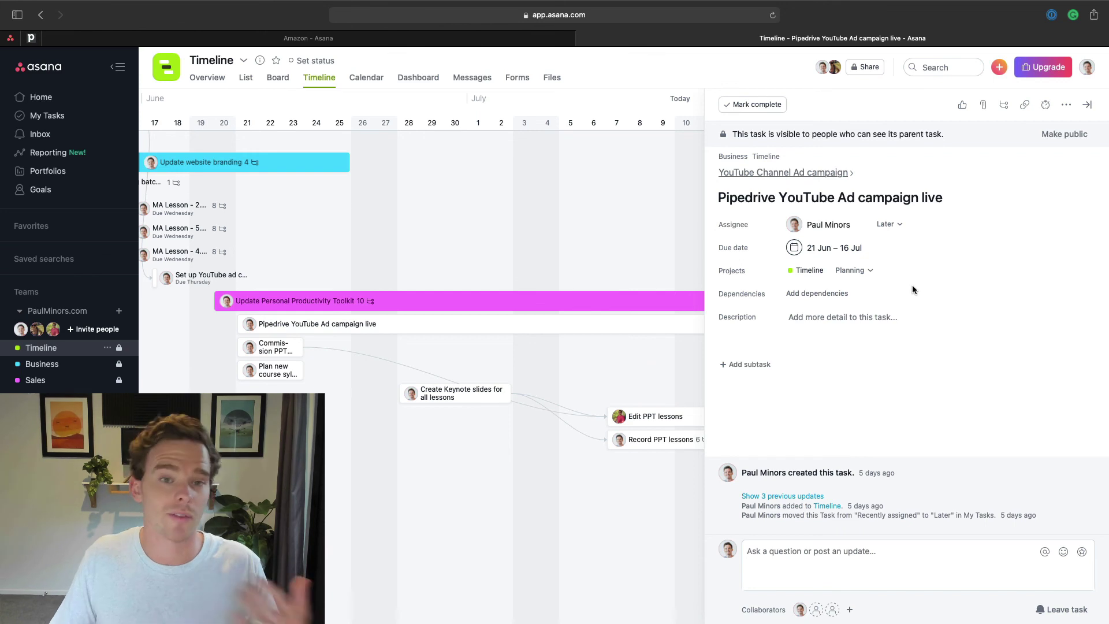
pyautogui.moveTo(865, 275)
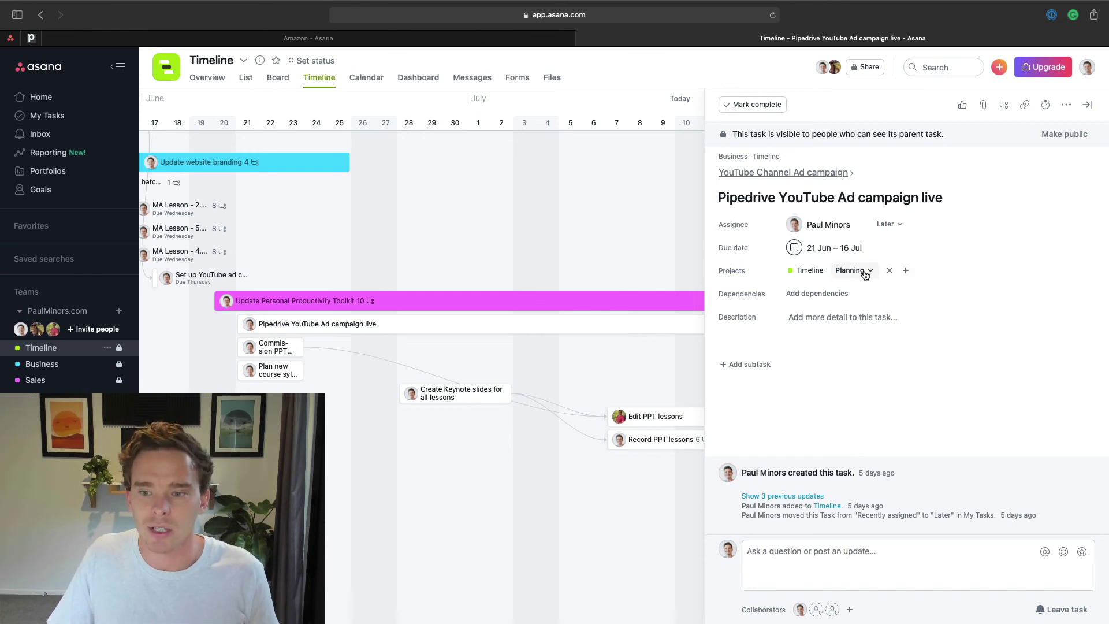
# - Add the Update Personal Productivity Toolkit task to the Clients project as well
pyautogui.click(614, 298)
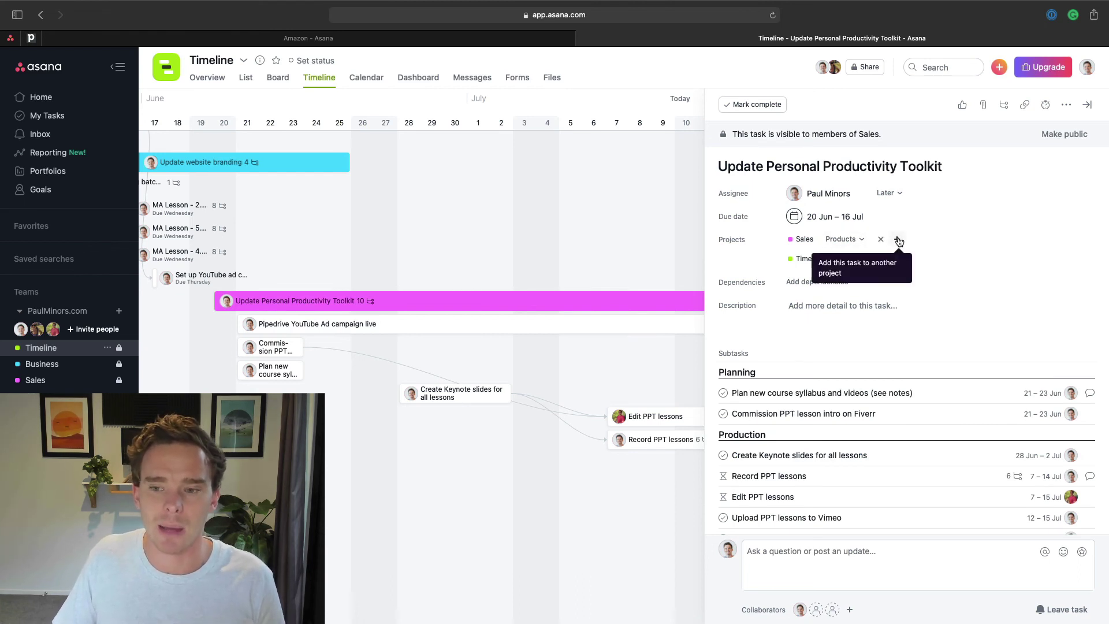
pyautogui.click(898, 241)
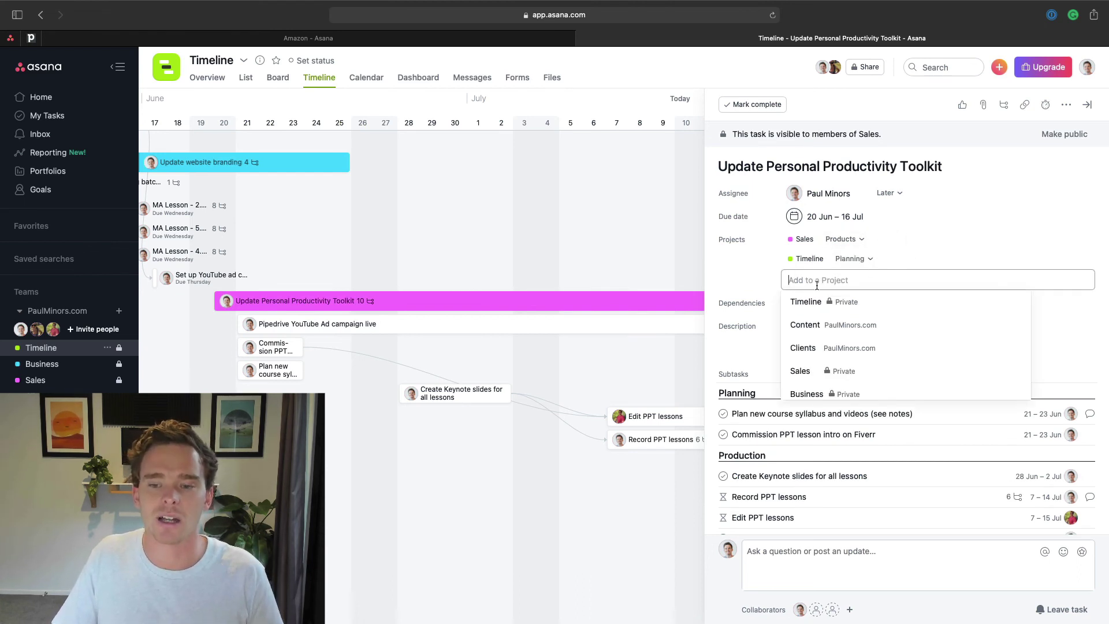
pyautogui.click(808, 348)
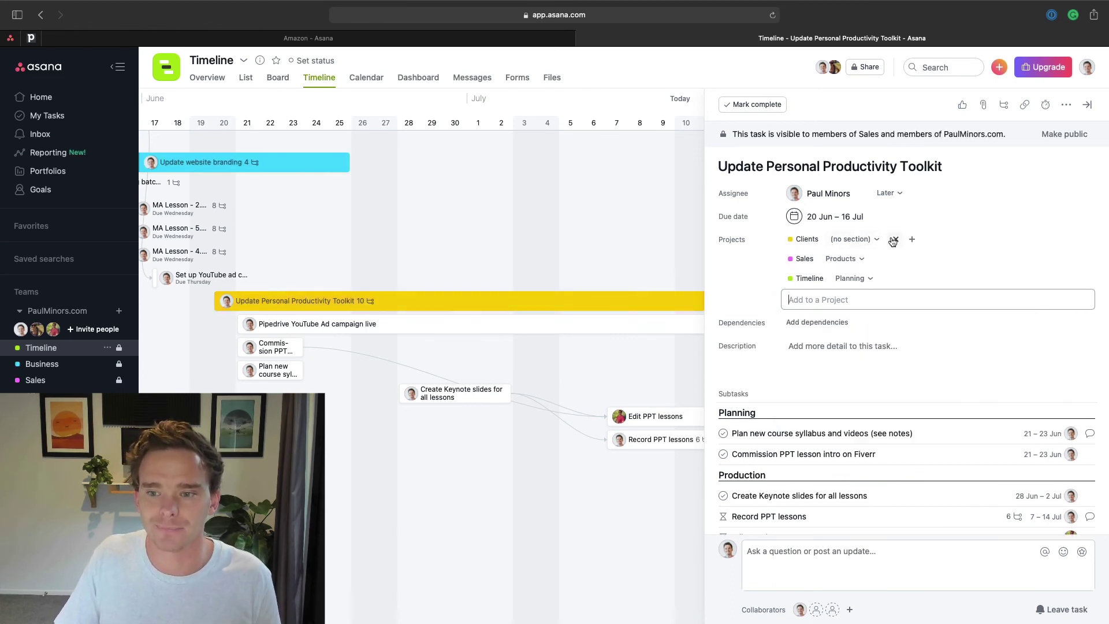